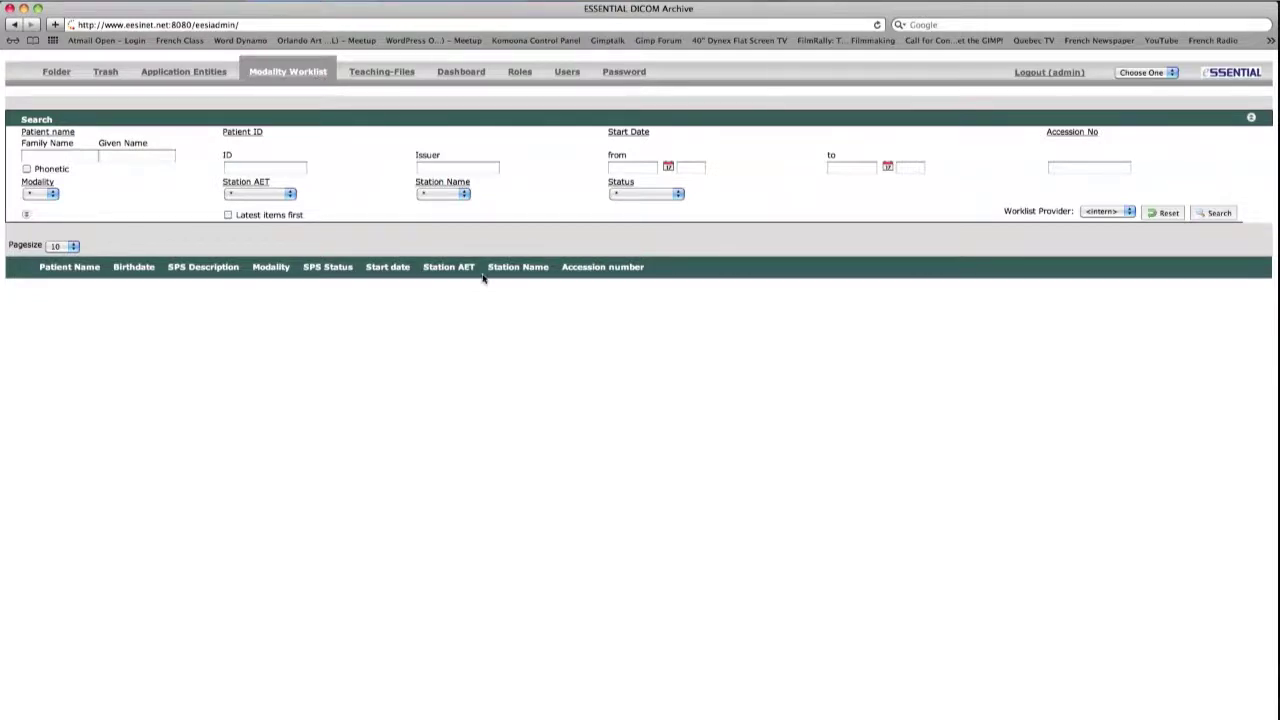
Run an empty Modality Worklist search to list entries 1 to 10 of 41
{"action": "left_click", "coordinate": [1216, 213]}
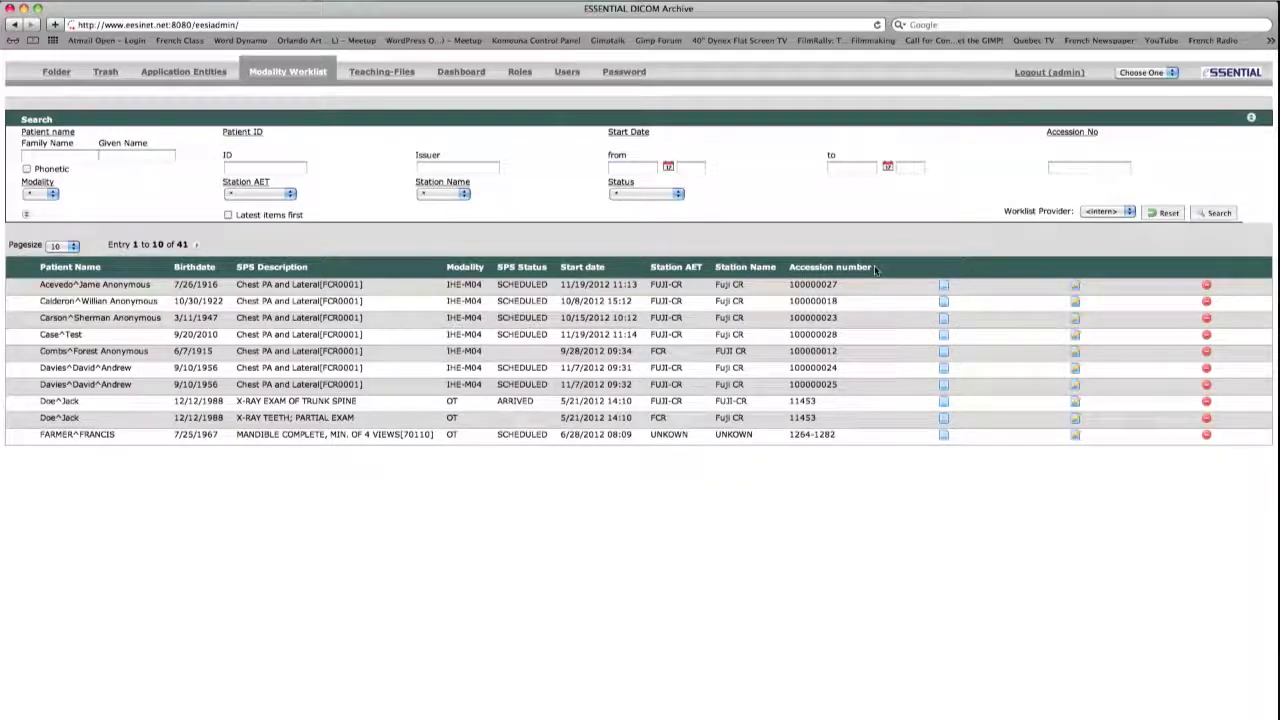
{"action": "left_click", "coordinate": [945, 339]}
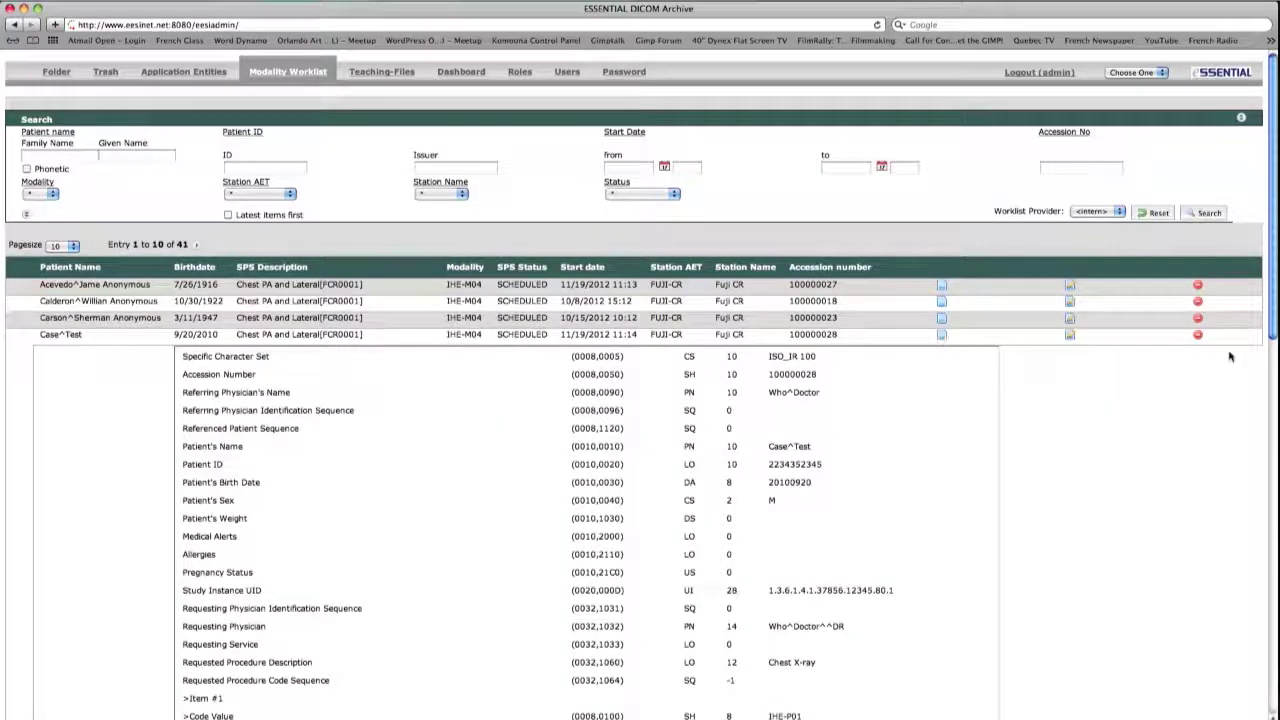
{"action": "left_click_drag", "start_coordinate": [1270, 318], "coordinate": [1266, 437]}
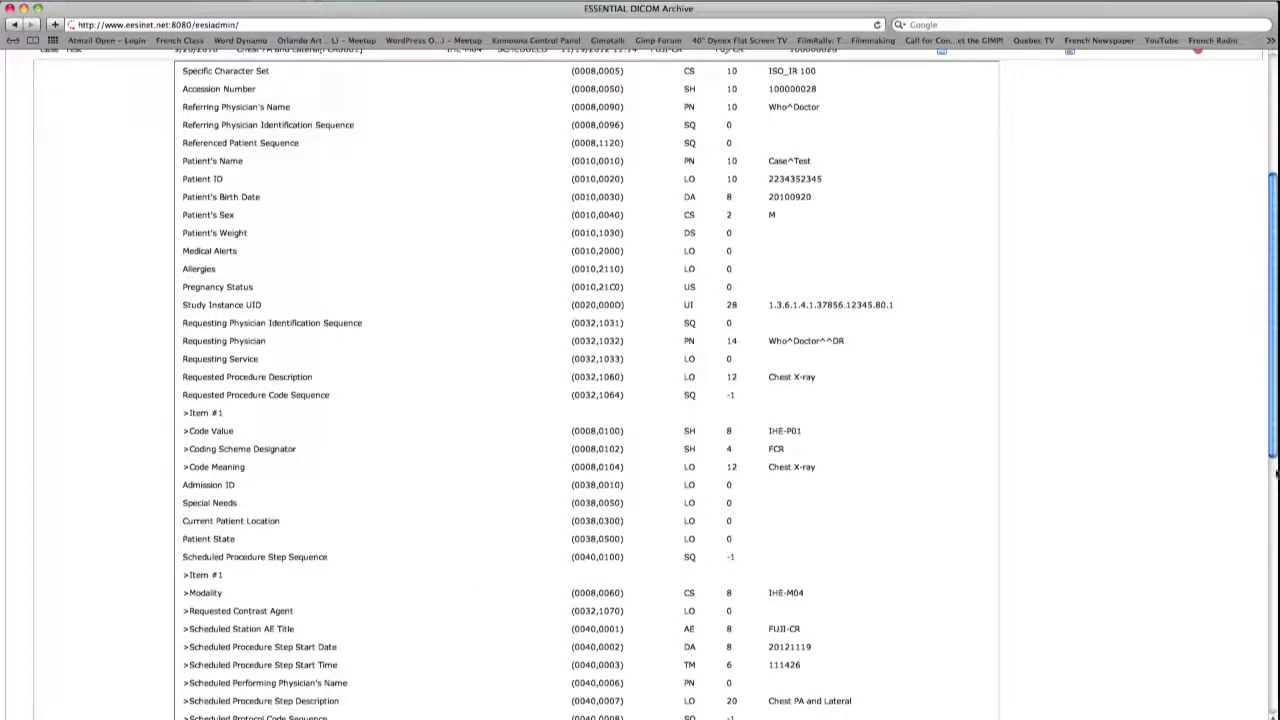
{"action": "left_click_drag", "start_coordinate": [1272, 462], "coordinate": [1268, 416]}
{"action": "left_click", "coordinate": [941, 164]}
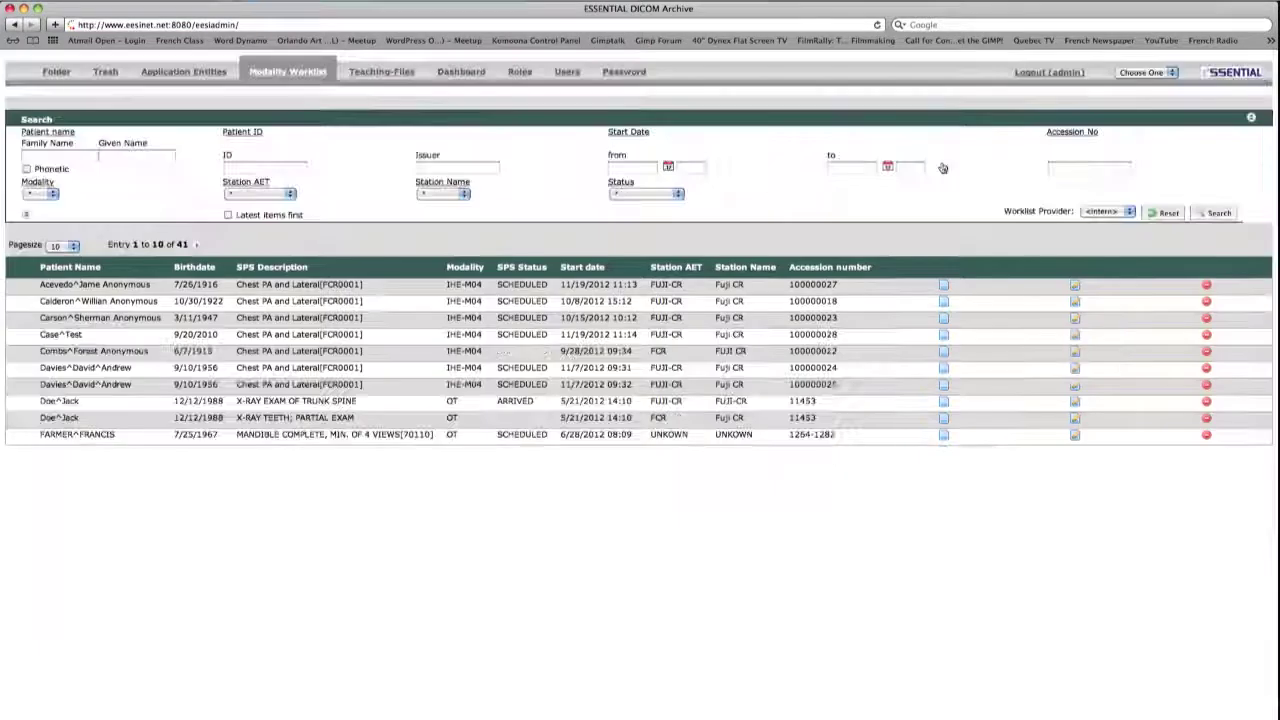
Allow all attributes on Case^Test, set Scheduled Procedure Step Status to ARRIVED, and save
{"action": "left_click", "coordinate": [1075, 339]}
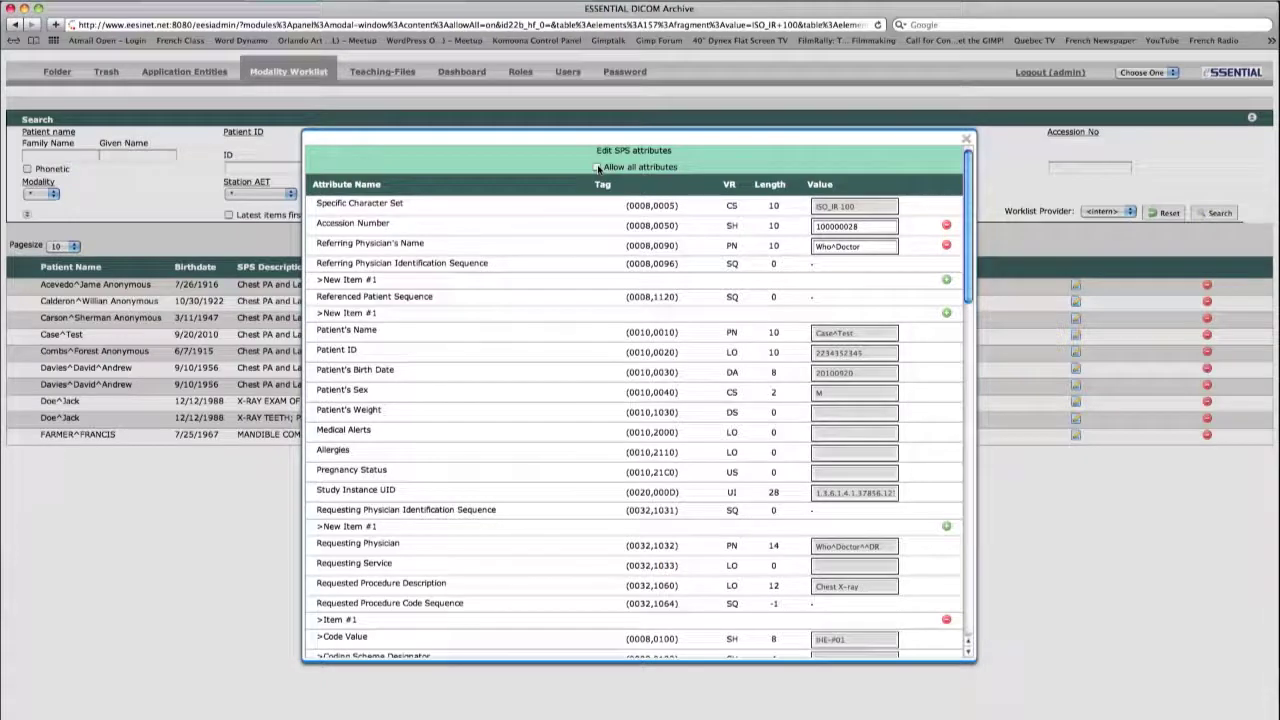
{"action": "left_click", "coordinate": [597, 168]}
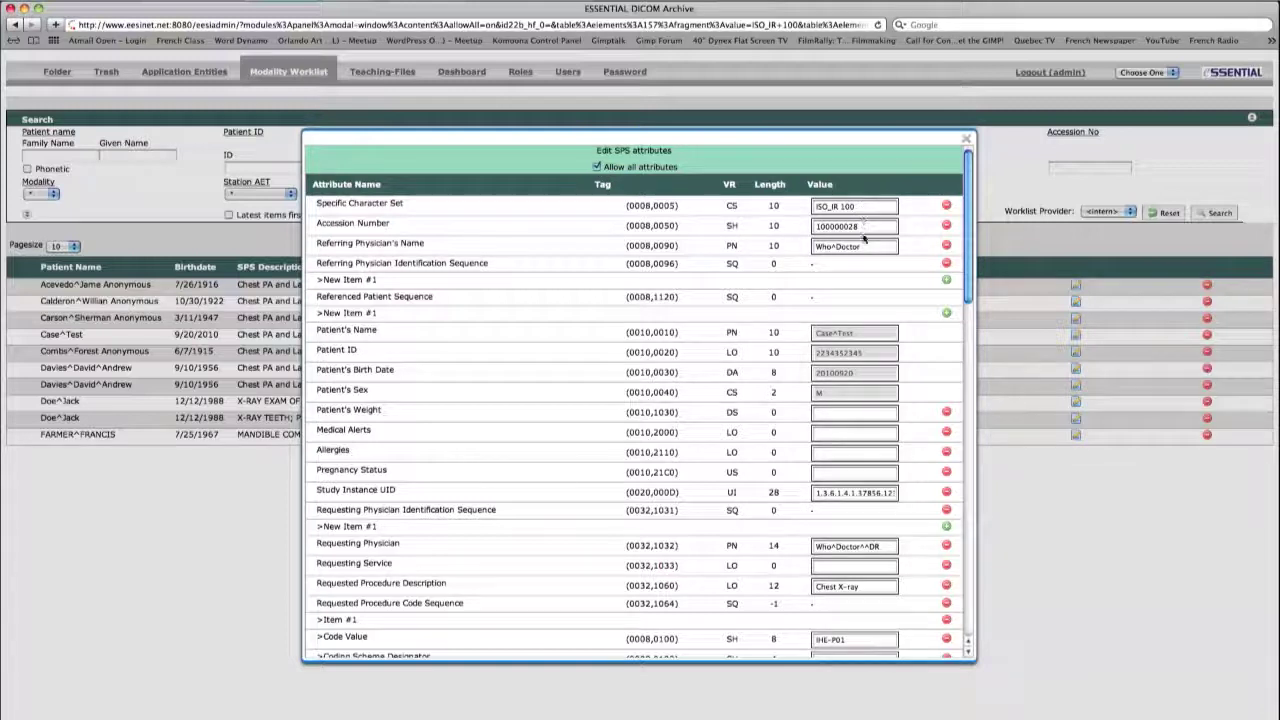
{"action": "left_click_drag", "start_coordinate": [864, 246], "coordinate": [813, 246]}
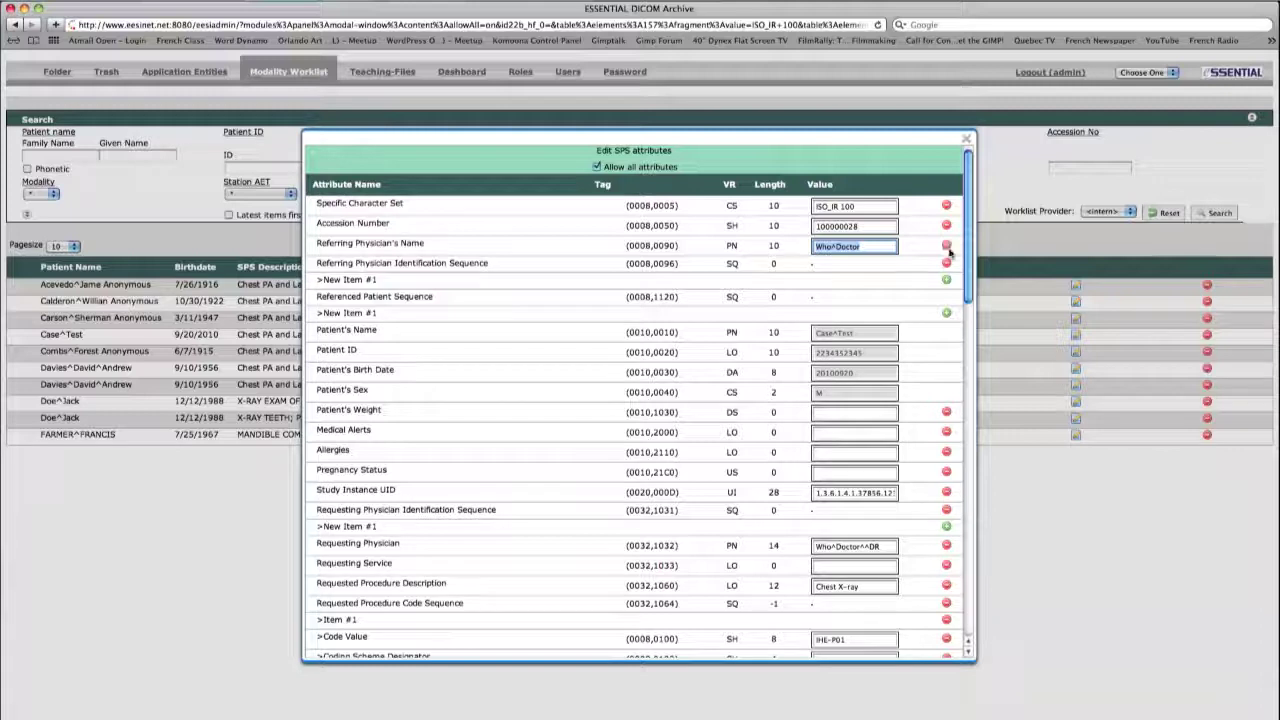
{"action": "left_click", "coordinate": [946, 283]}
{"action": "left_click_drag", "start_coordinate": [973, 338], "coordinate": [973, 476]}
{"action": "left_click_drag", "start_coordinate": [895, 450], "coordinate": [795, 447]}
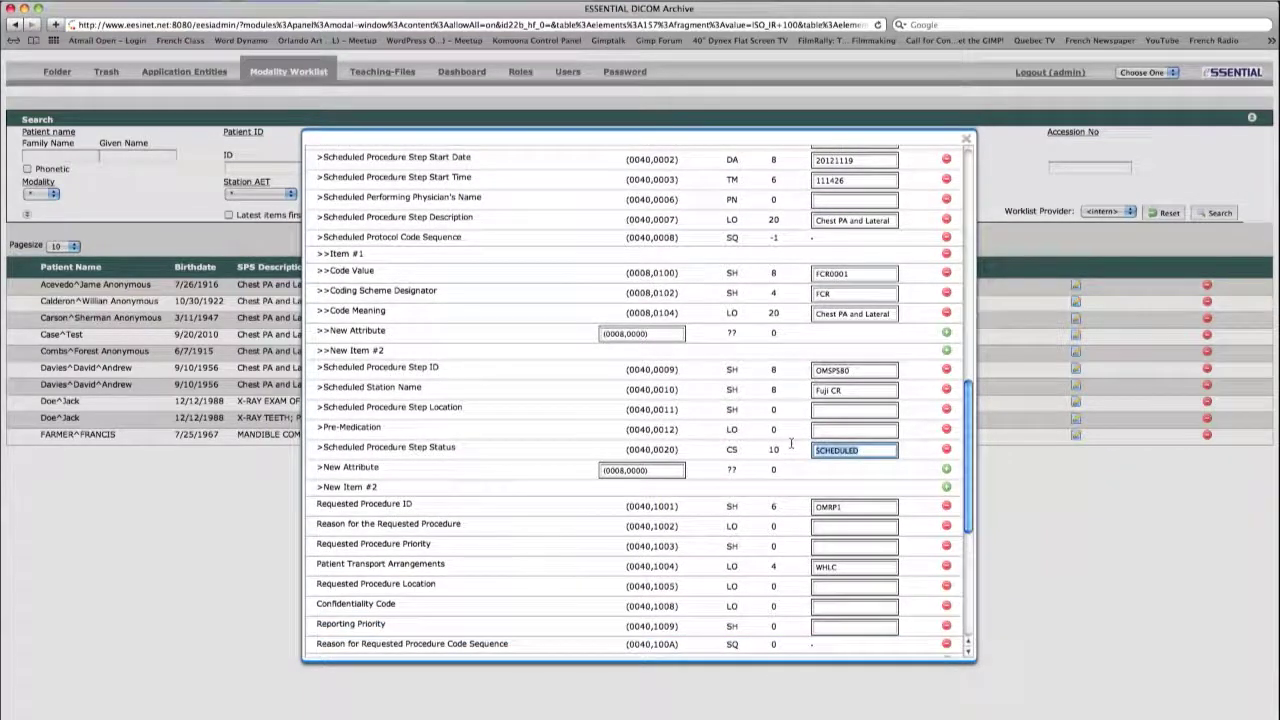
{"action": "type", "text": "ARRIVED"}
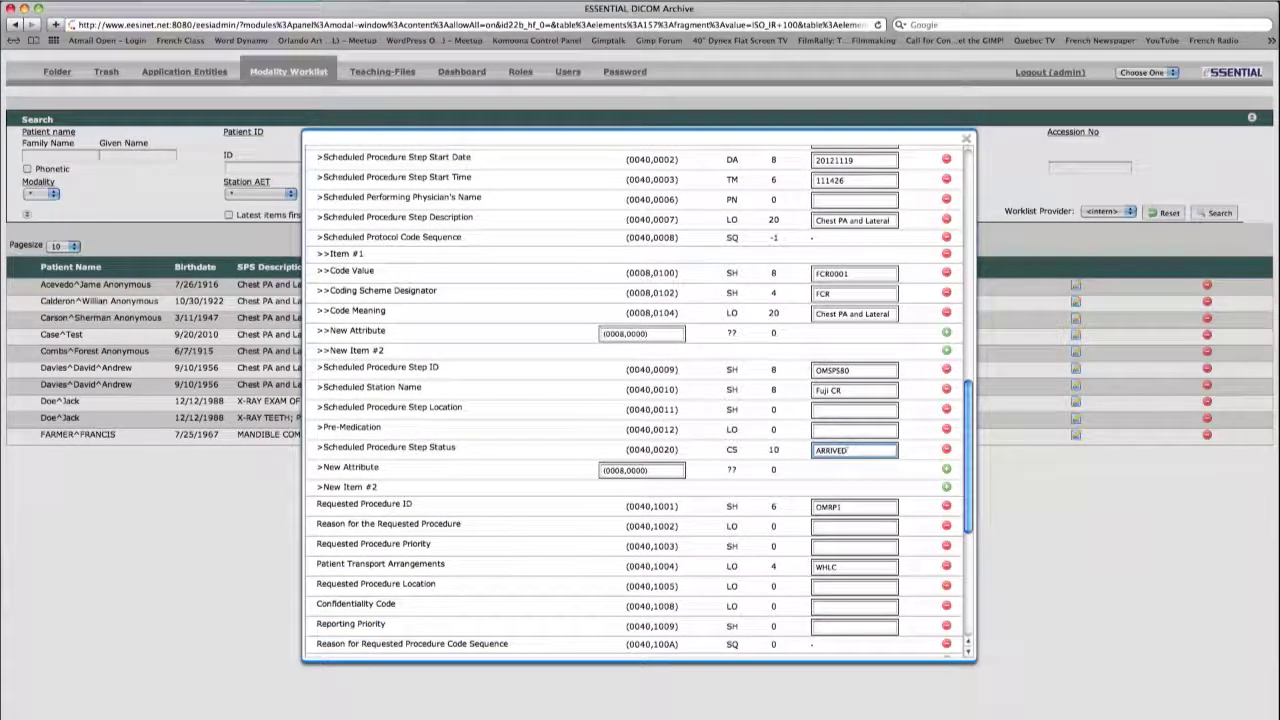
{"action": "left_click_drag", "start_coordinate": [967, 420], "coordinate": [967, 535]}
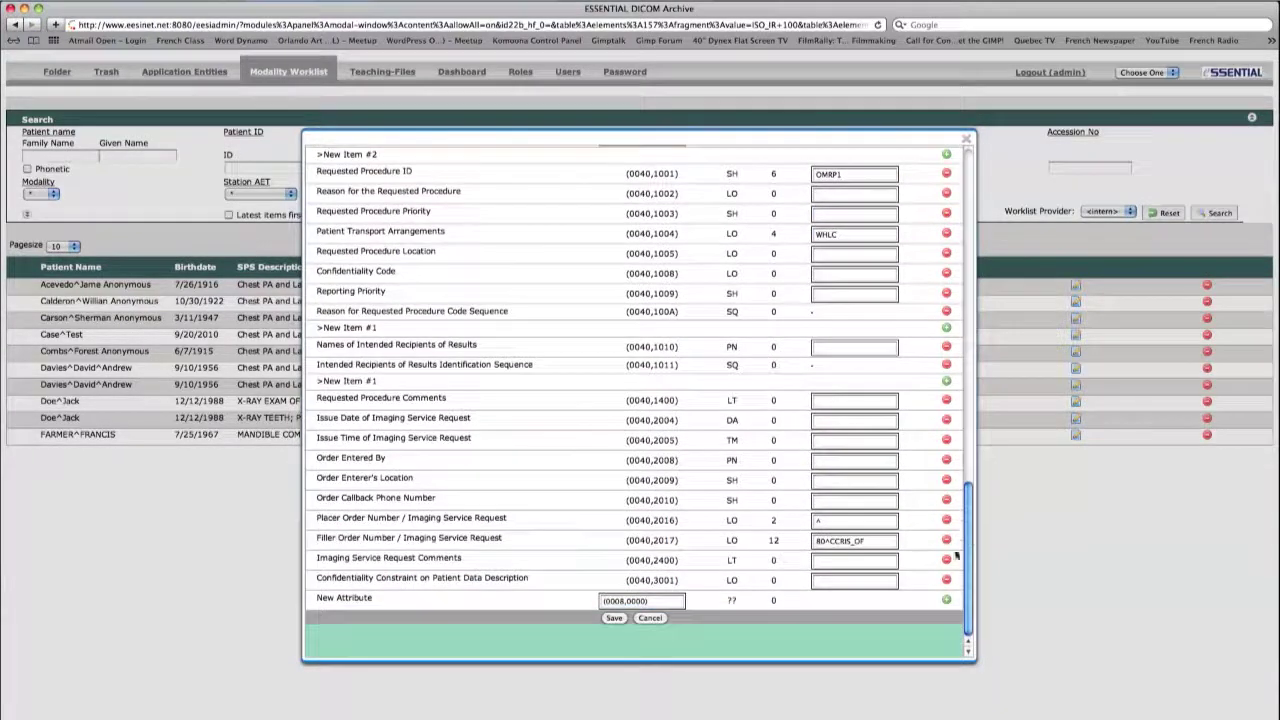
{"action": "left_click", "coordinate": [614, 618]}
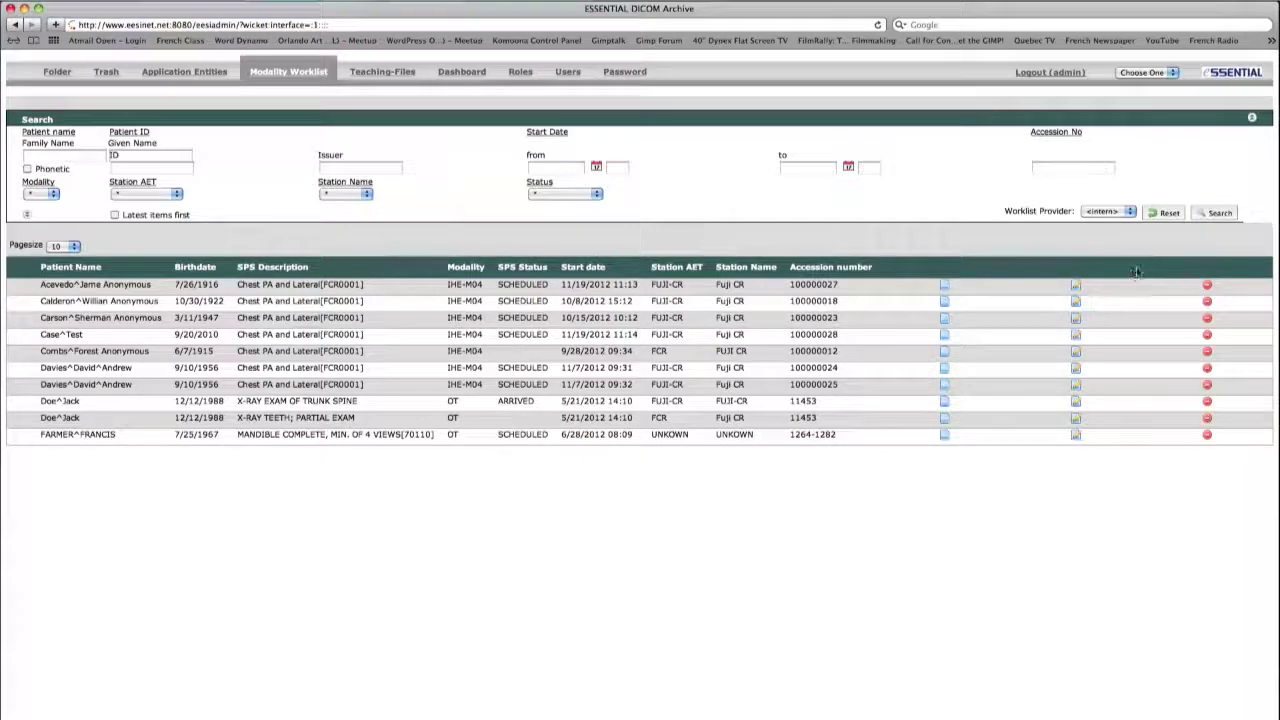
Reset and rerun the worklist search, confirming Case^Test now shows ARRIVED
{"action": "left_click", "coordinate": [1168, 214]}
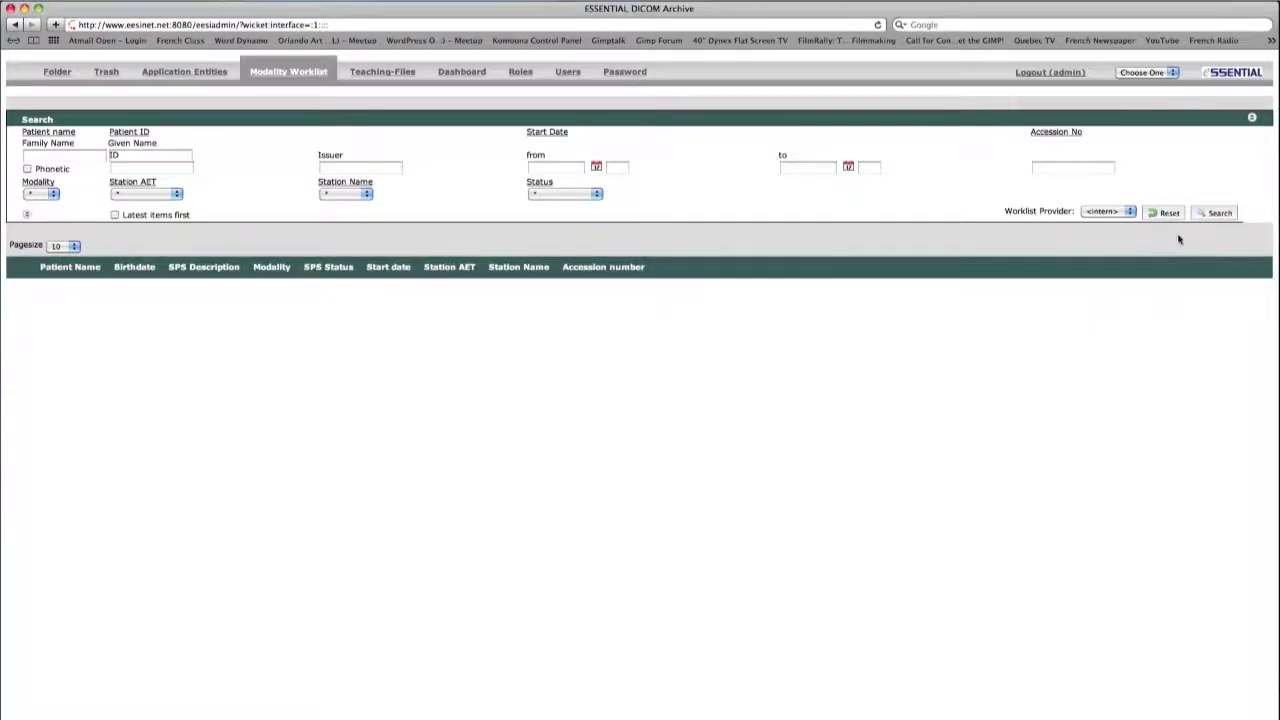
{"action": "left_click", "coordinate": [1220, 213]}
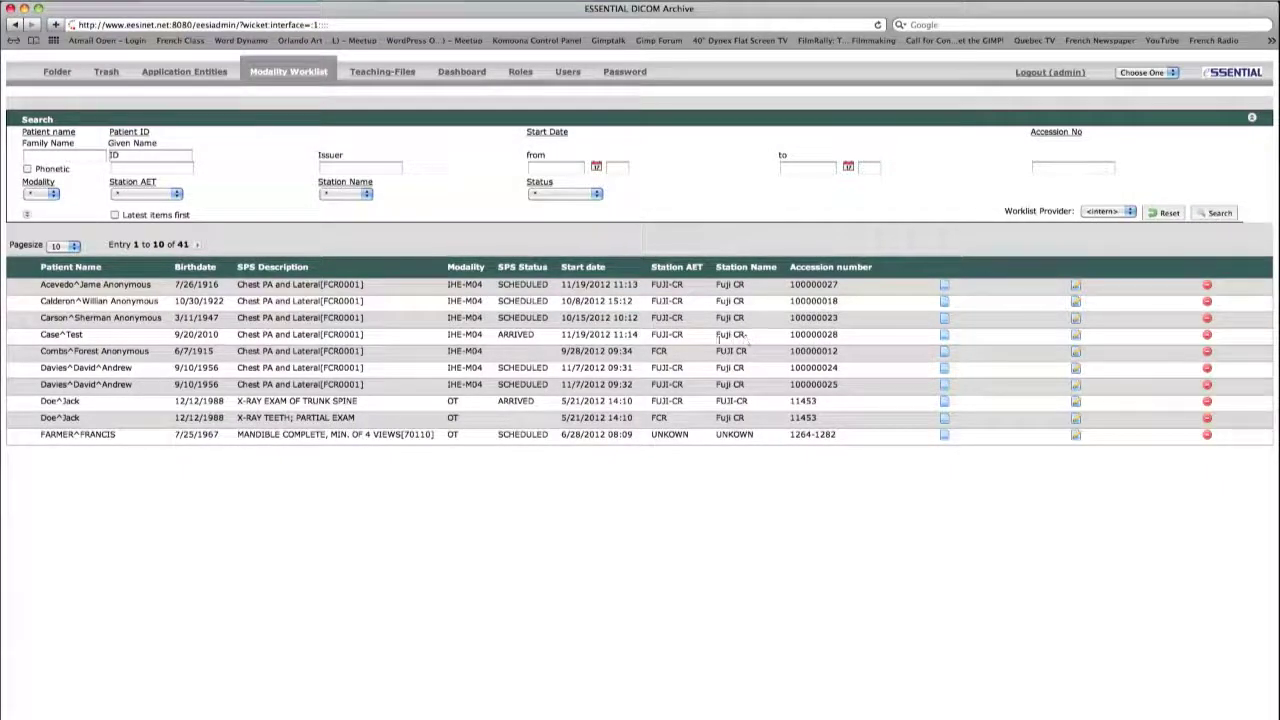
{"action": "double_click", "coordinate": [516, 335]}
{"action": "left_click", "coordinate": [548, 341]}
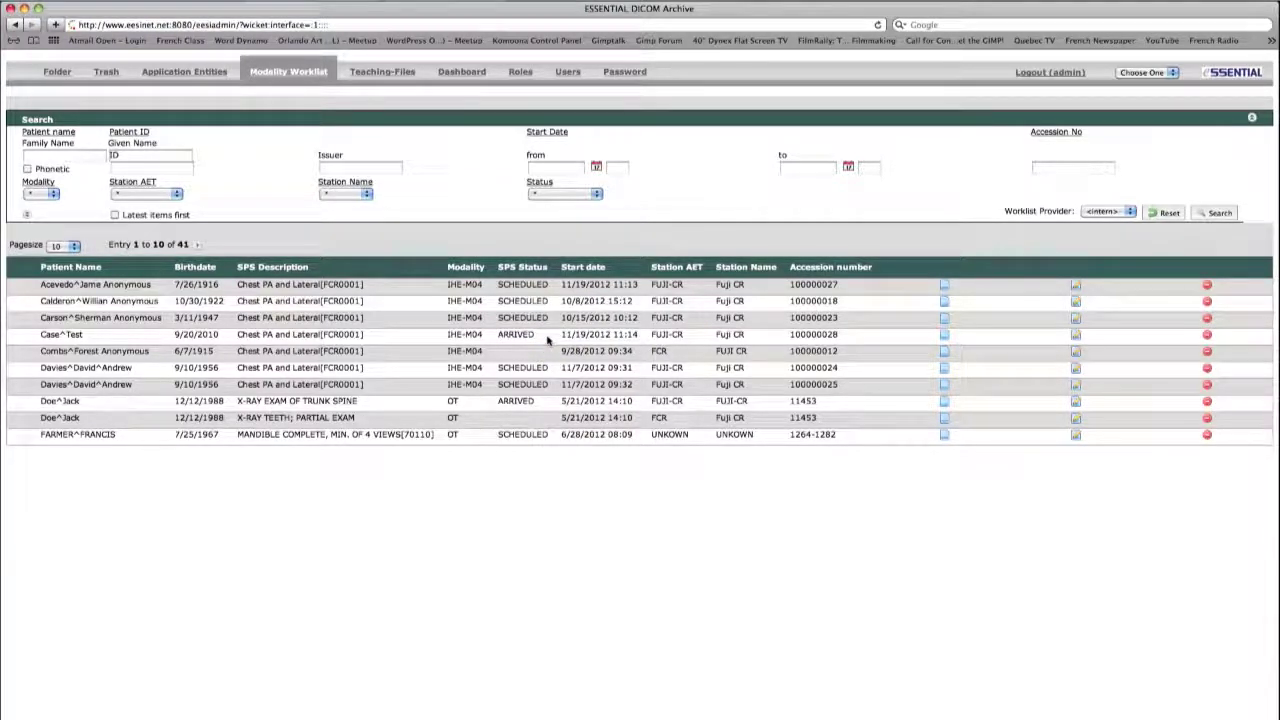
Set the page size to 25, then page to entries 26–41 and back
{"action": "left_click", "coordinate": [76, 246]}
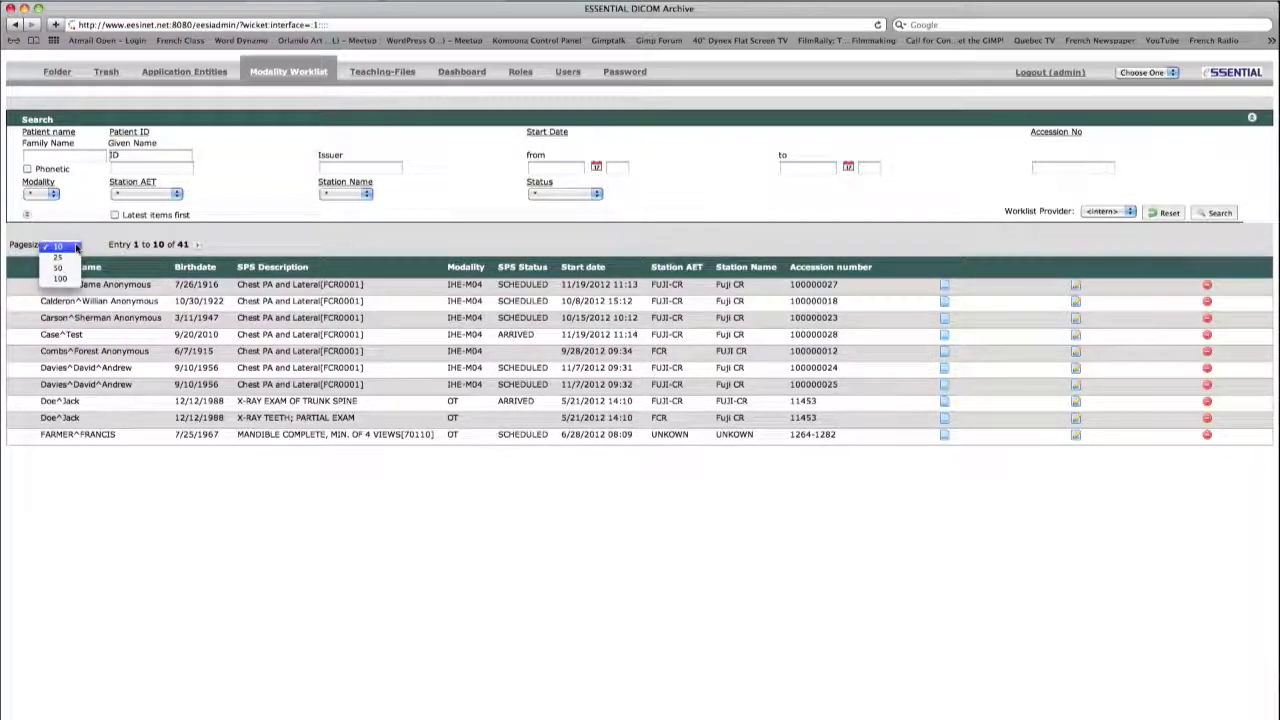
{"action": "left_click", "coordinate": [74, 247]}
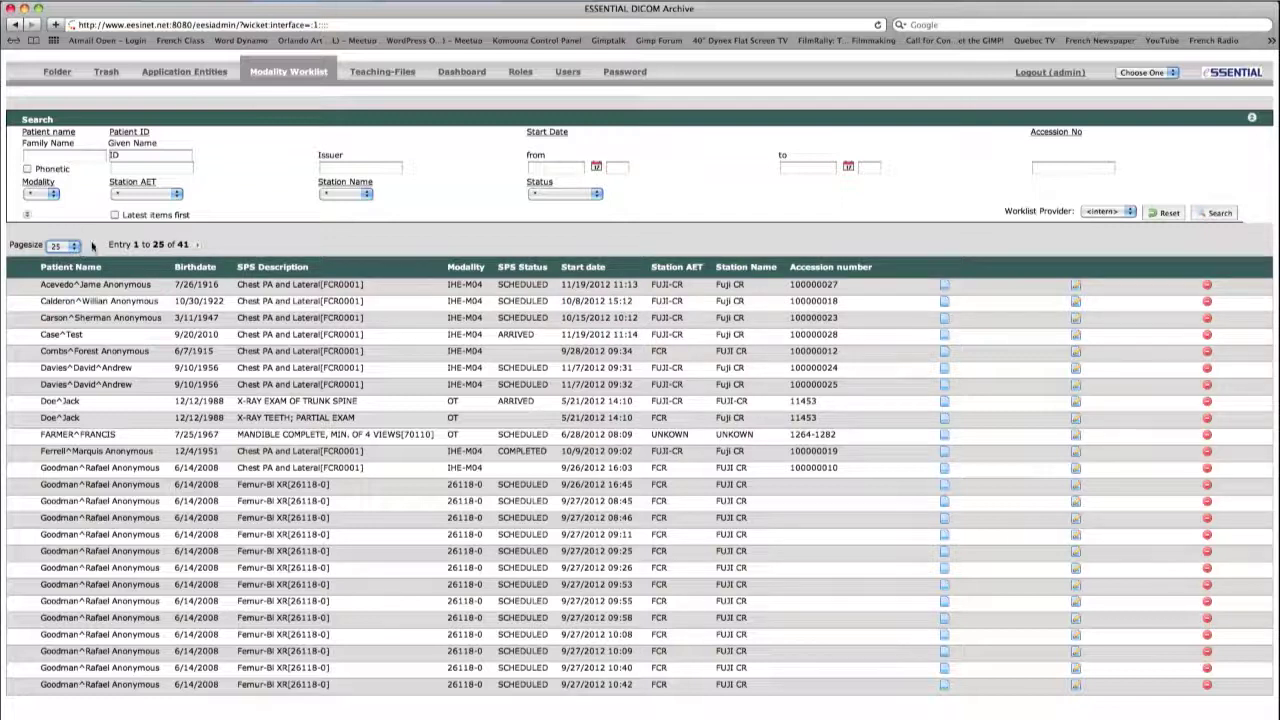
{"action": "left_click_drag", "start_coordinate": [107, 246], "coordinate": [186, 245]}
{"action": "left_click", "coordinate": [186, 244]}
{"action": "double_click", "coordinate": [184, 244]}
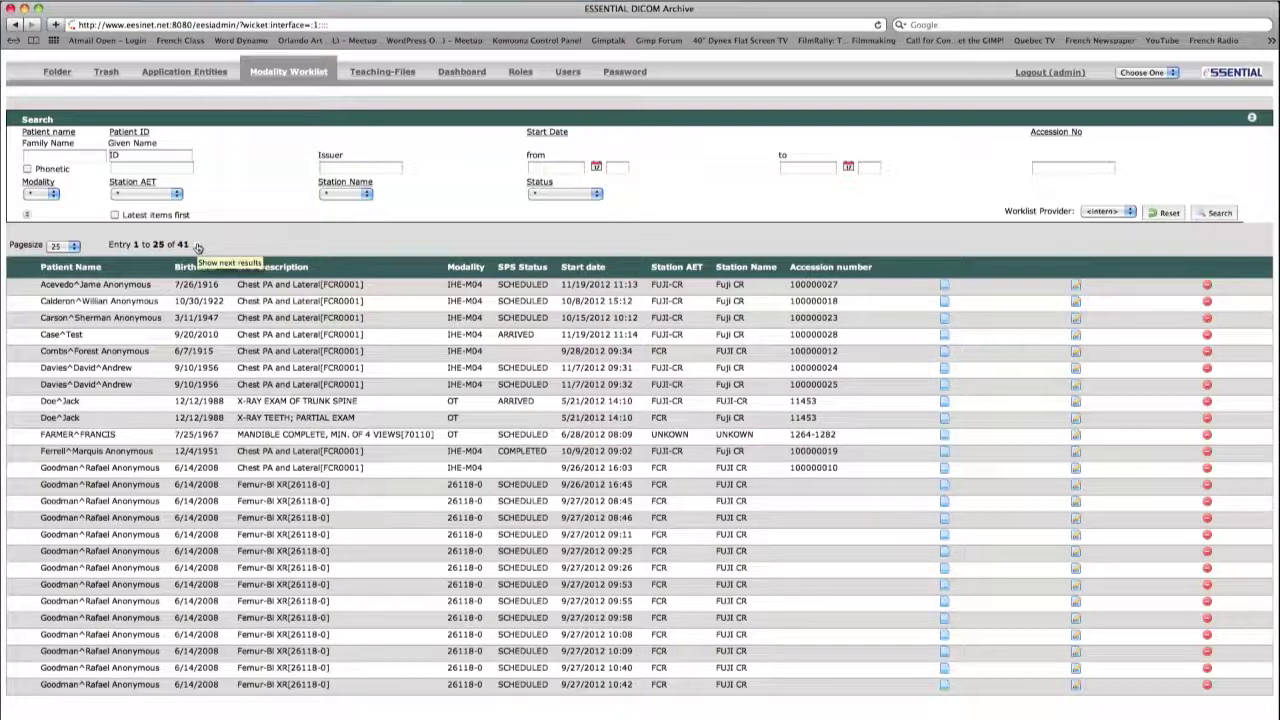
{"action": "left_click", "coordinate": [198, 247]}
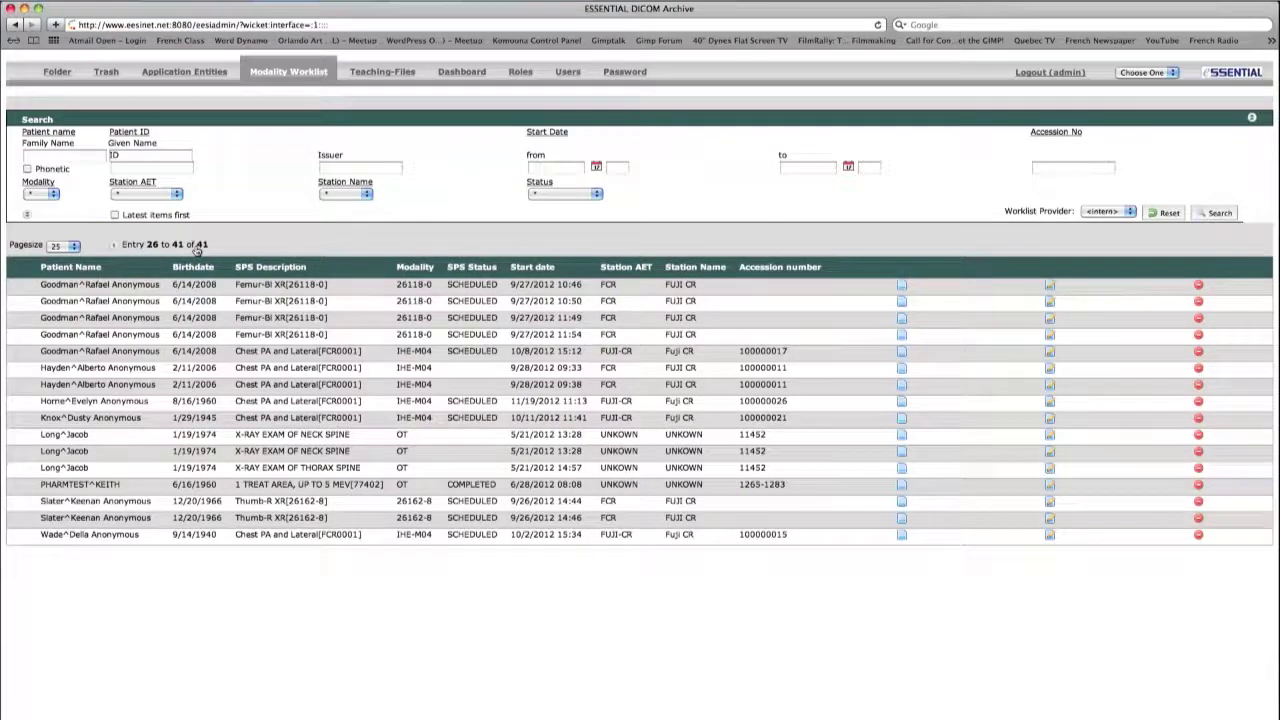
{"action": "left_click", "coordinate": [115, 246]}
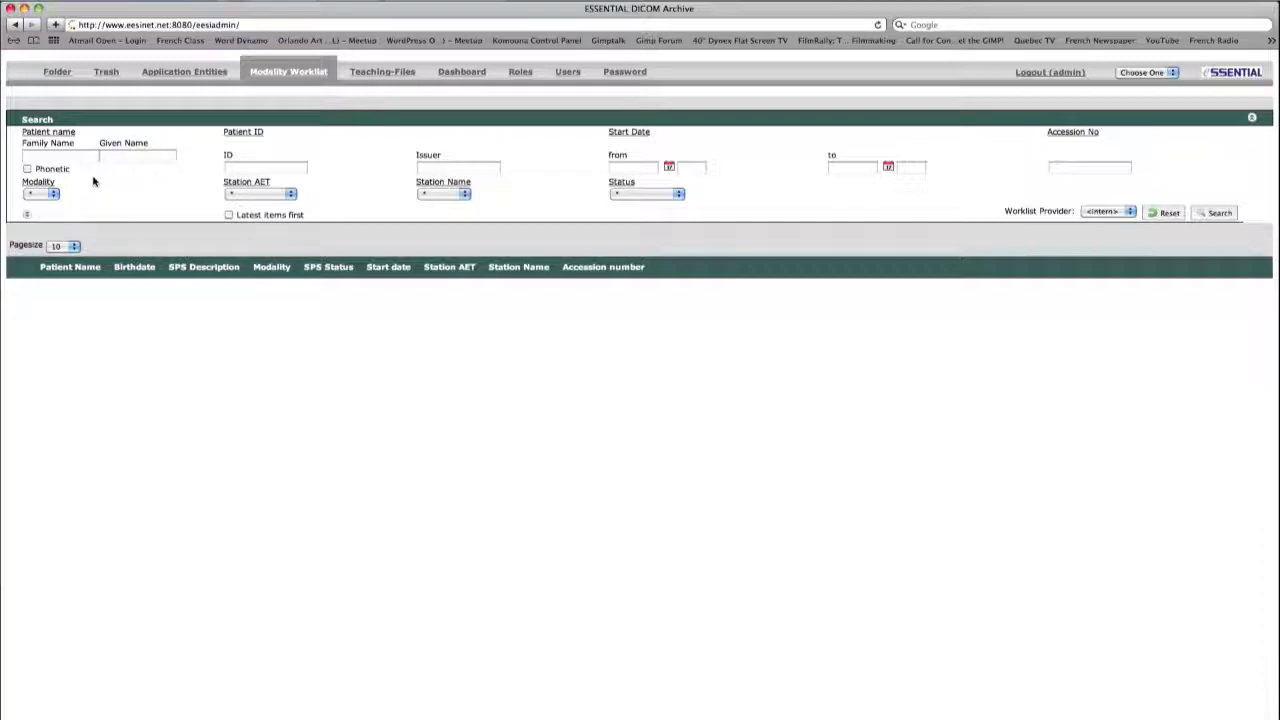
Browse the Start Date calendar and Modality choices without selecting anything
{"action": "left_click", "coordinate": [66, 155]}
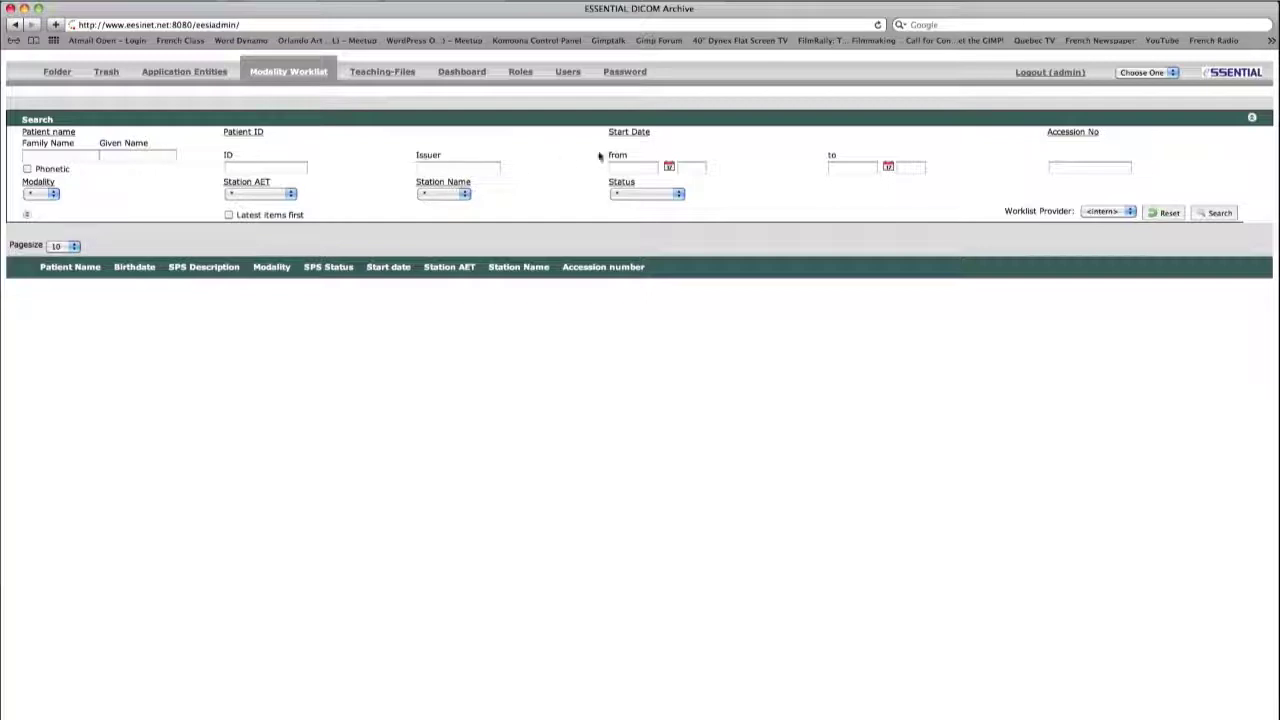
{"action": "left_click", "coordinate": [669, 167]}
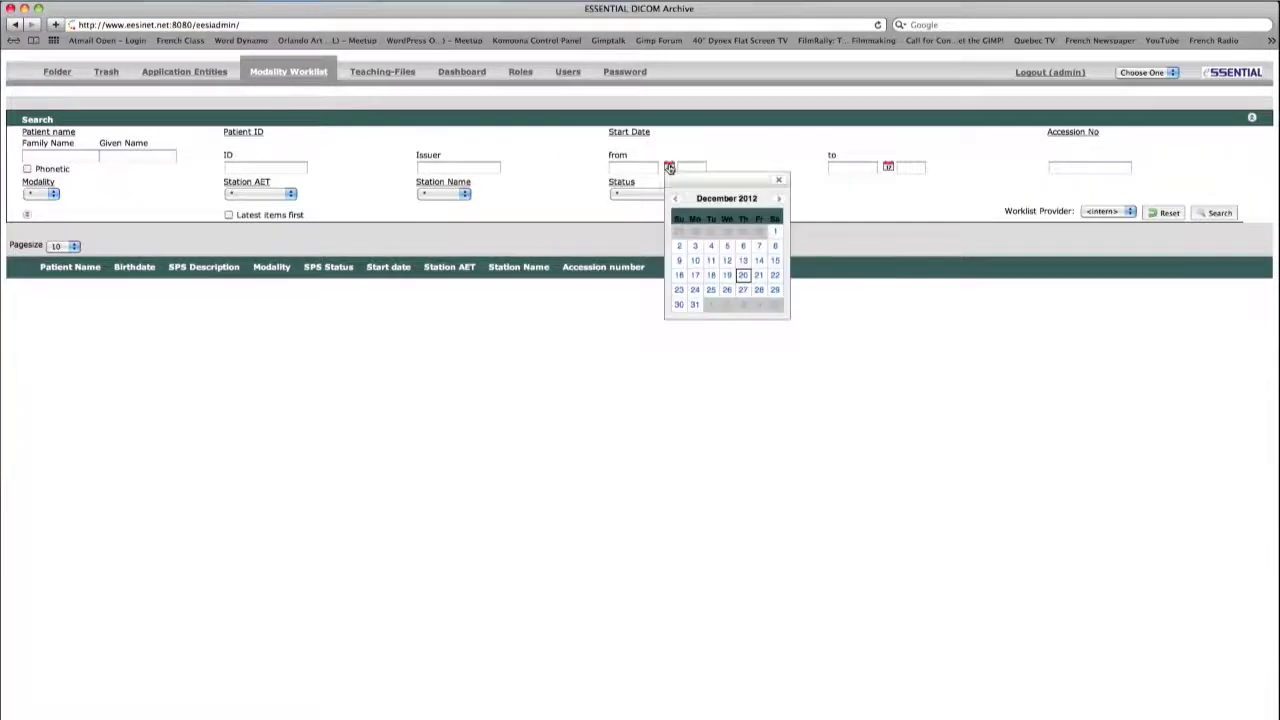
{"action": "left_click", "coordinate": [778, 180]}
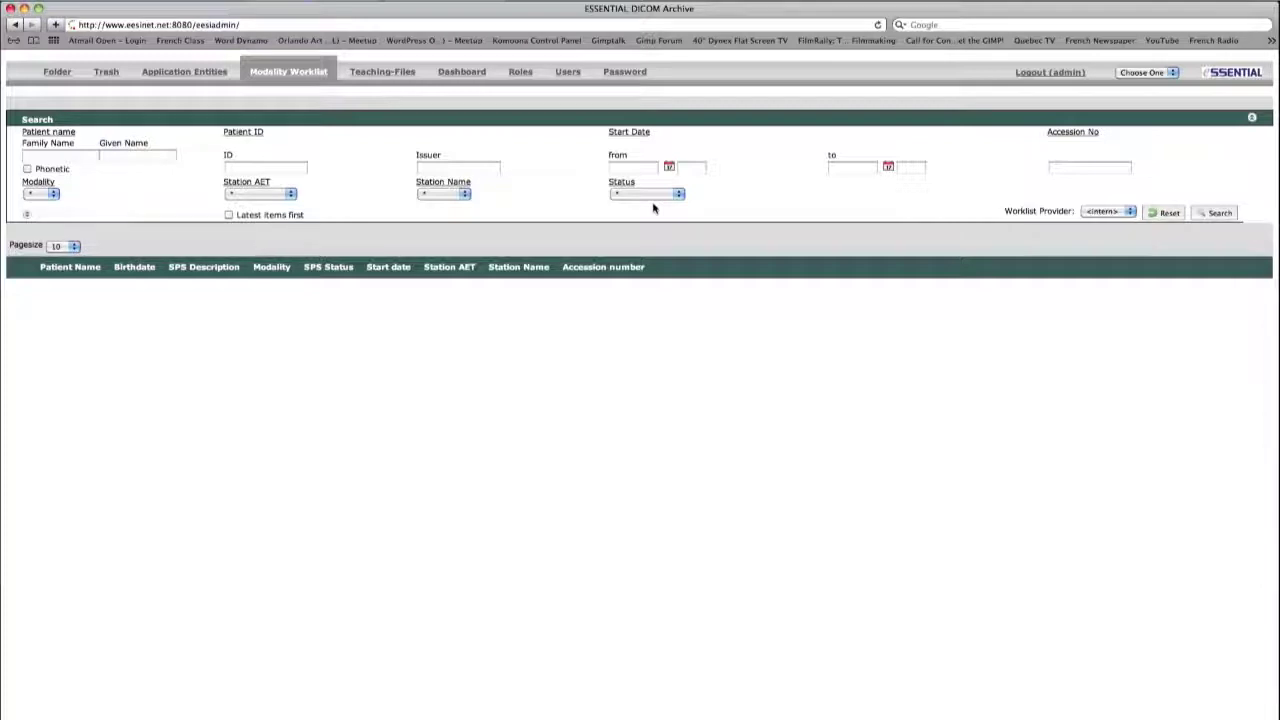
{"action": "left_click", "coordinate": [55, 196]}
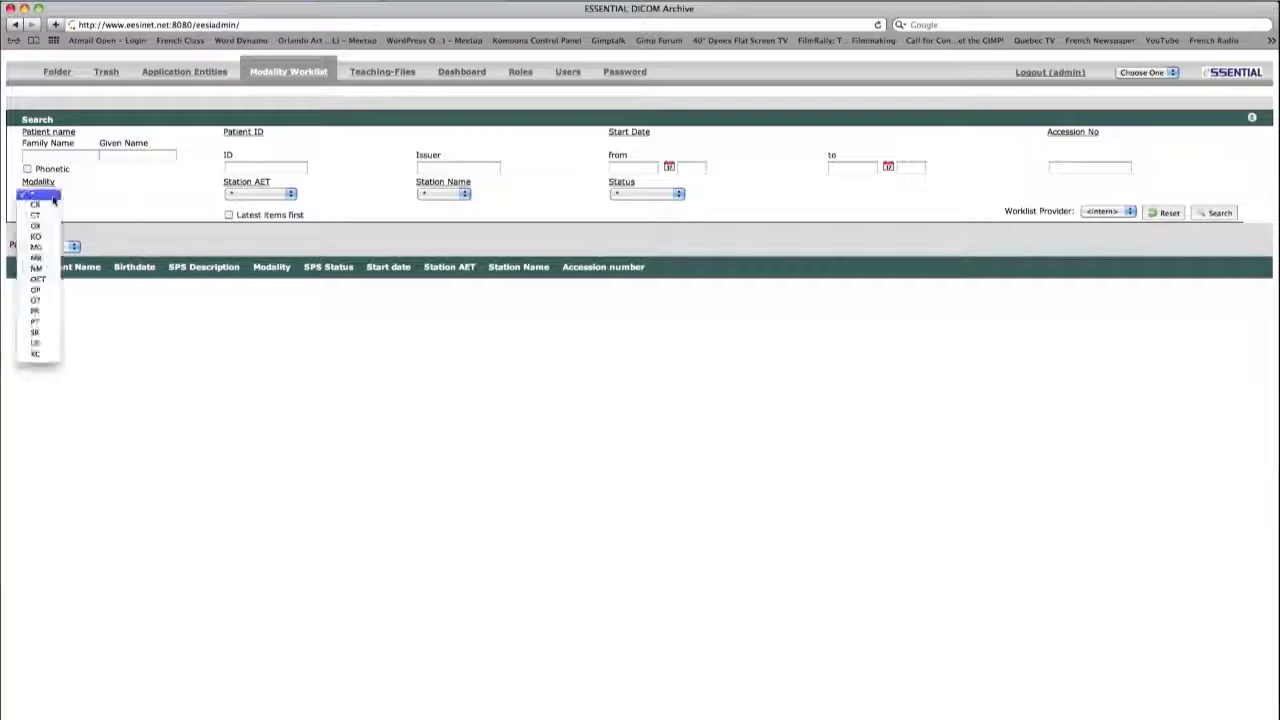
{"action": "left_click", "coordinate": [289, 196]}
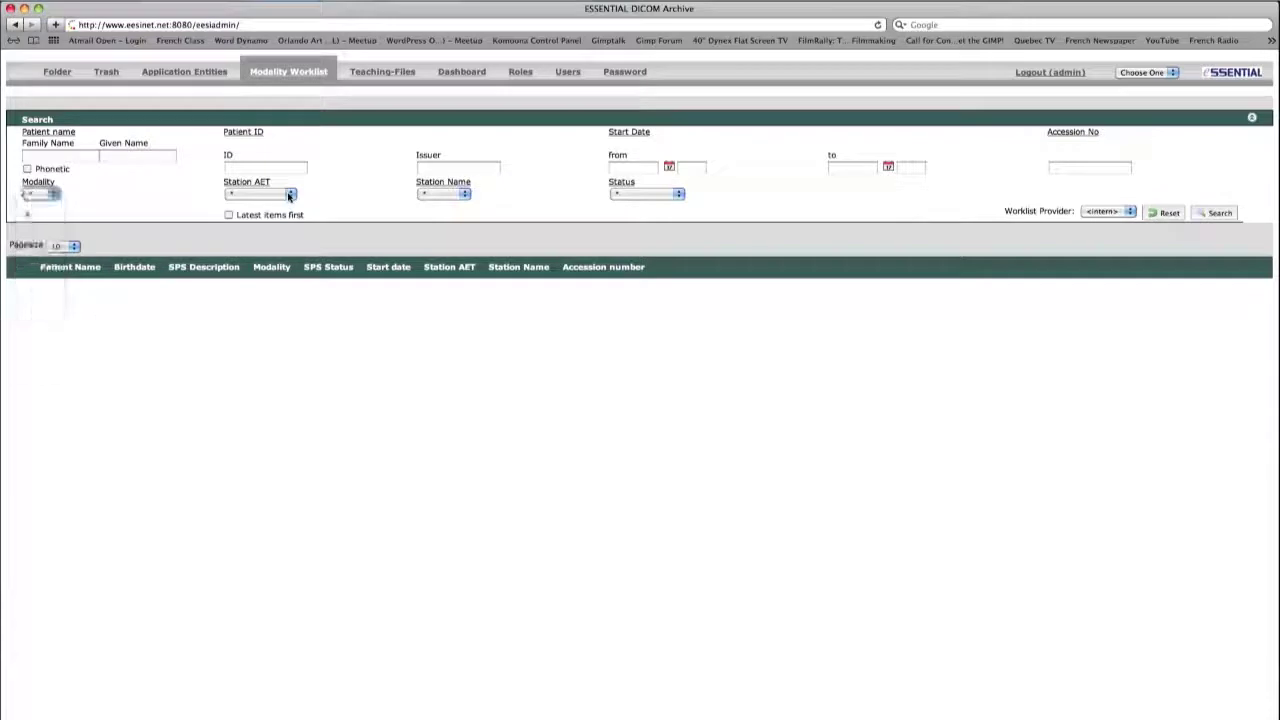
Check the Station AET, Station Name and Status lists, then expand the extra search criteria
{"action": "left_click", "coordinate": [289, 196]}
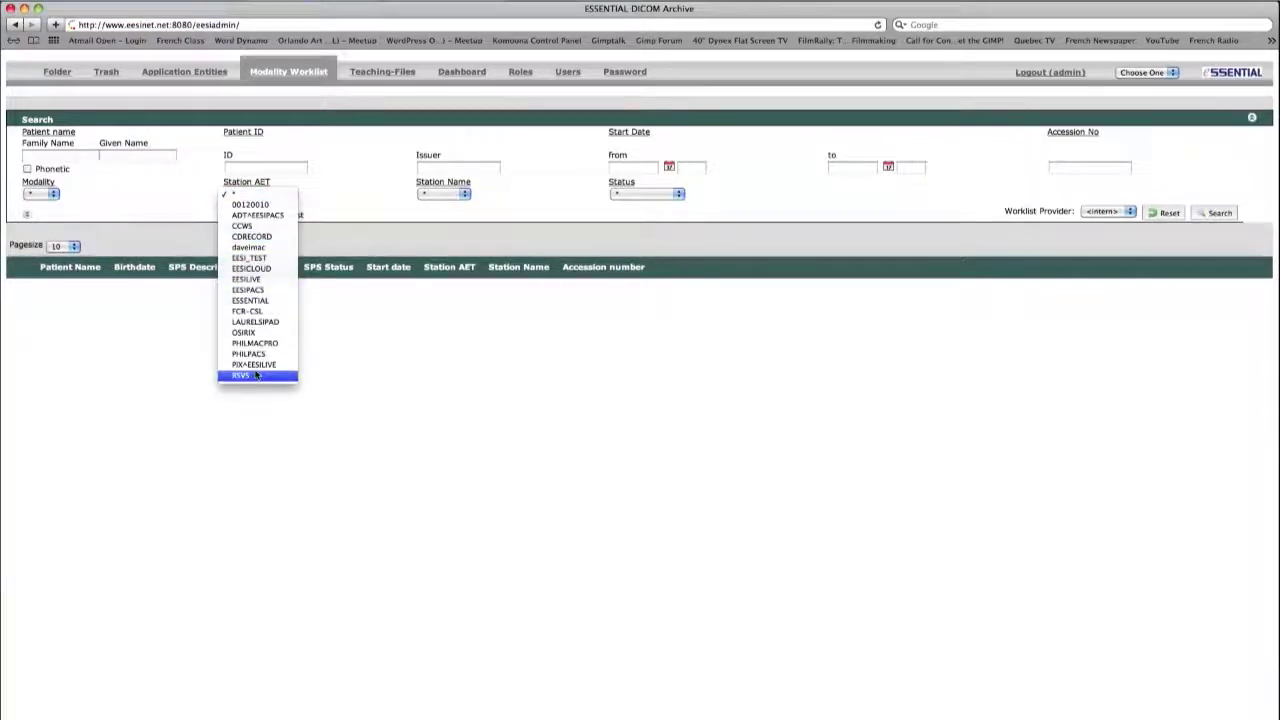
{"action": "left_click", "coordinate": [466, 195]}
{"action": "left_click", "coordinate": [466, 195]}
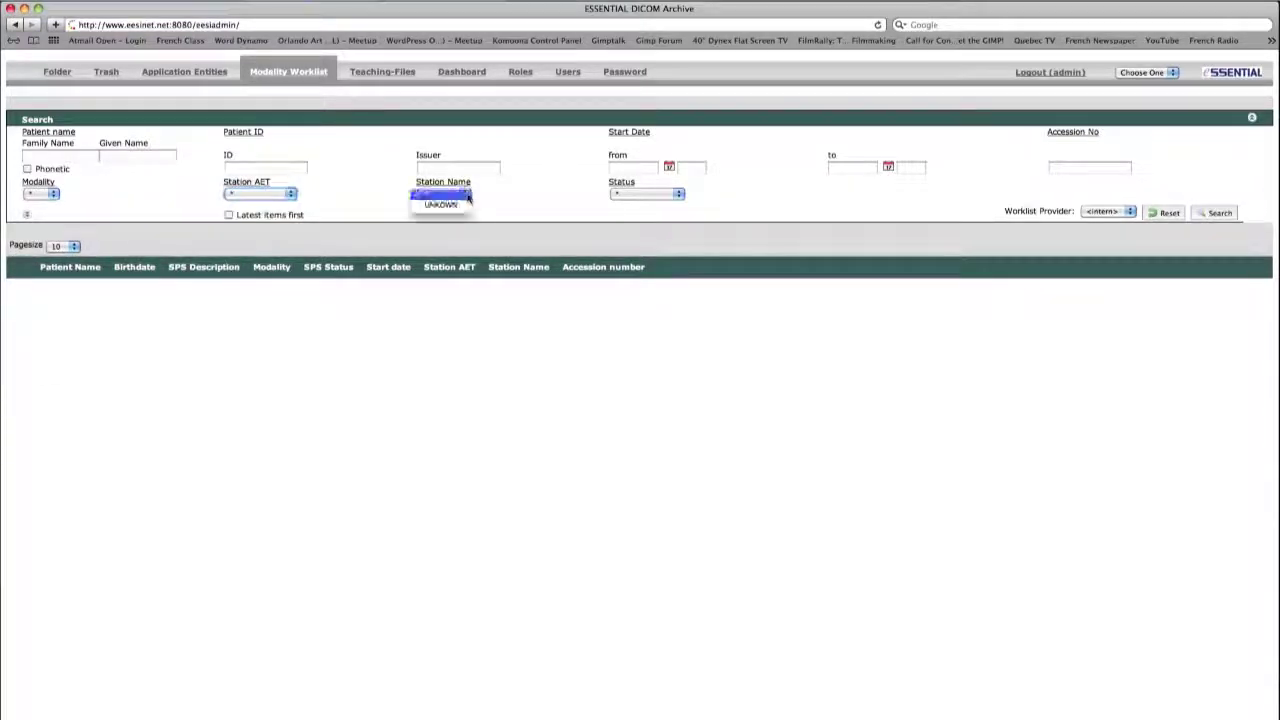
{"action": "left_click", "coordinate": [650, 195]}
{"action": "left_click", "coordinate": [650, 195]}
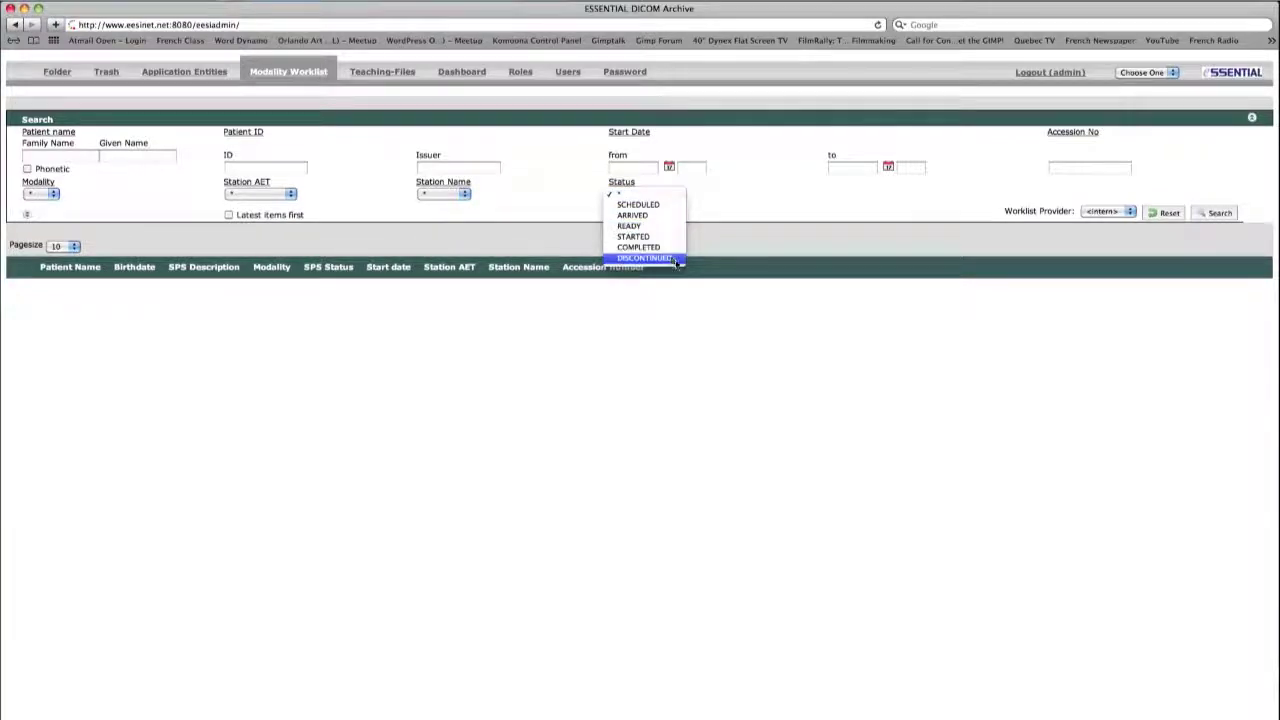
{"action": "left_click", "coordinate": [736, 198]}
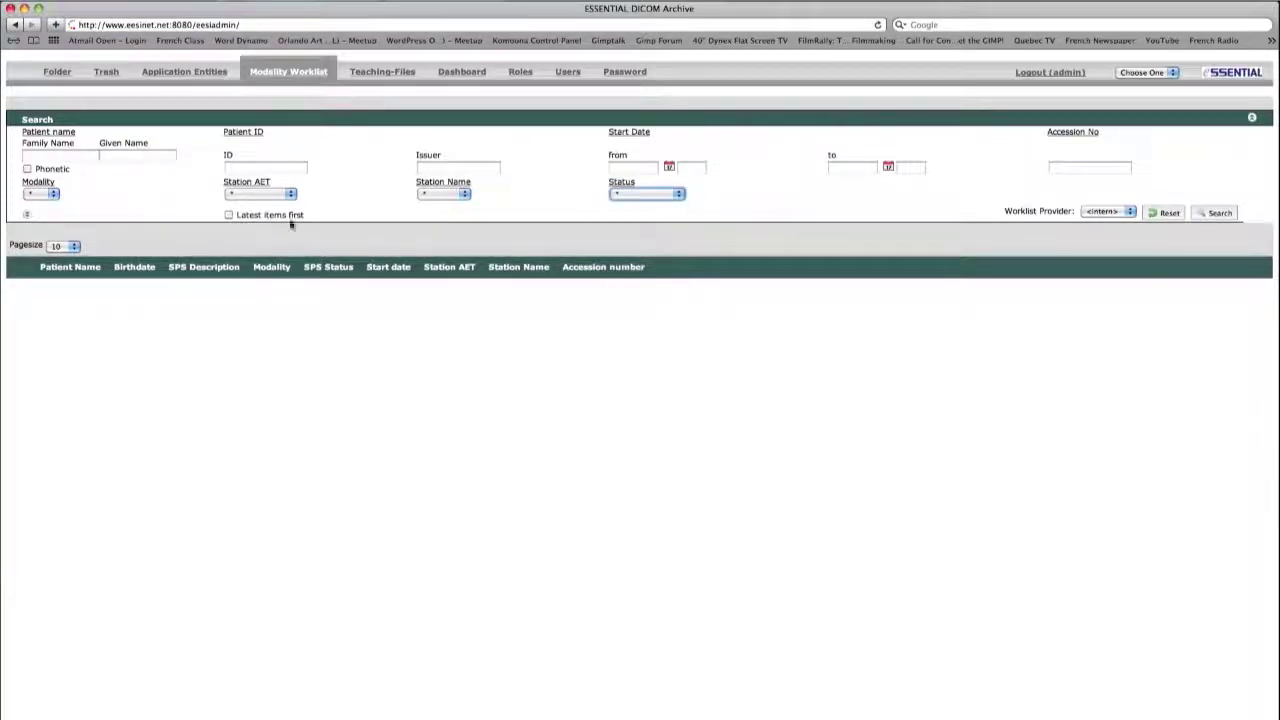
{"action": "left_click", "coordinate": [26, 214]}
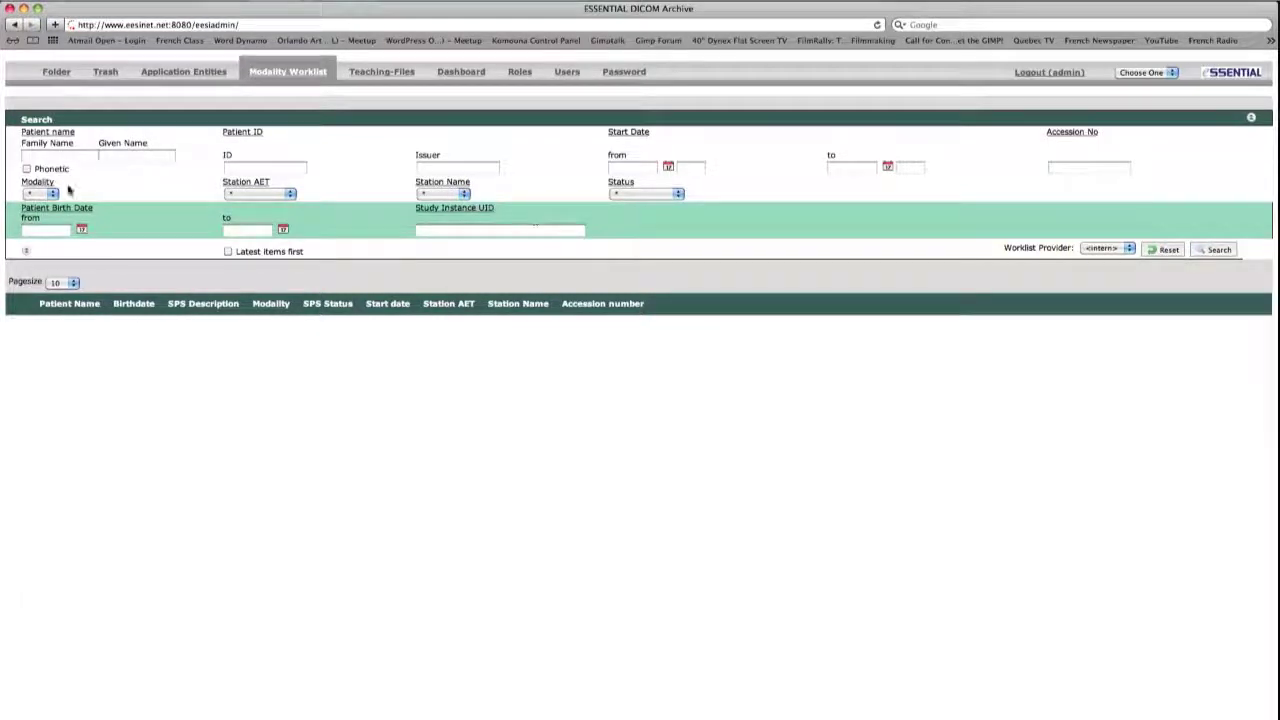
Turn on Phonetic matching and run a family-name search
{"action": "left_click", "coordinate": [45, 156]}
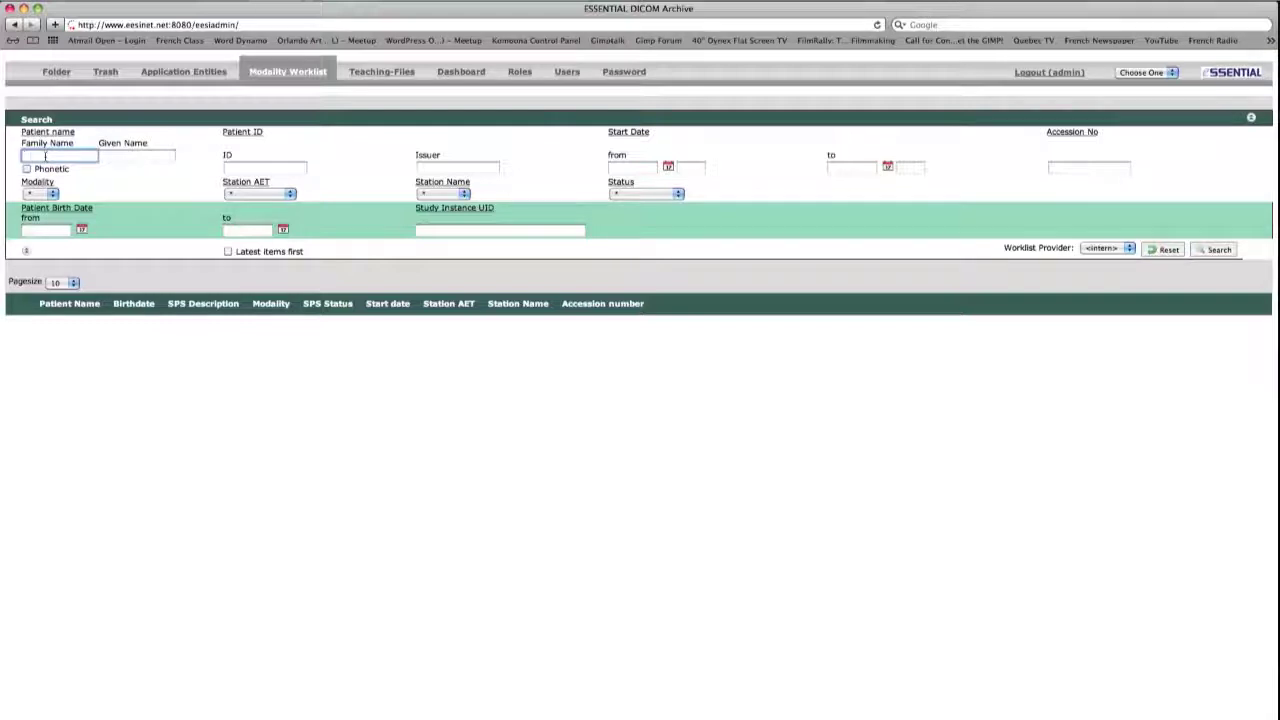
{"action": "left_click", "coordinate": [27, 169]}
{"action": "left_click", "coordinate": [61, 155]}
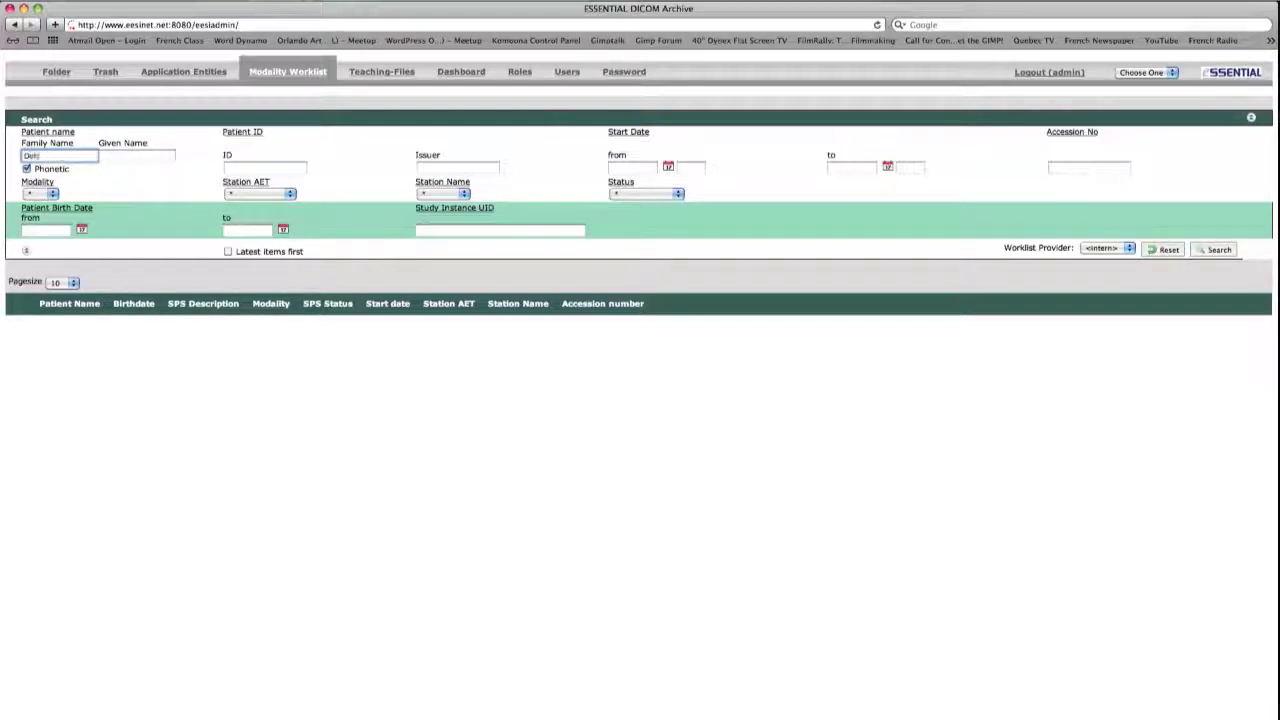
{"action": "key", "text": "Tab"}
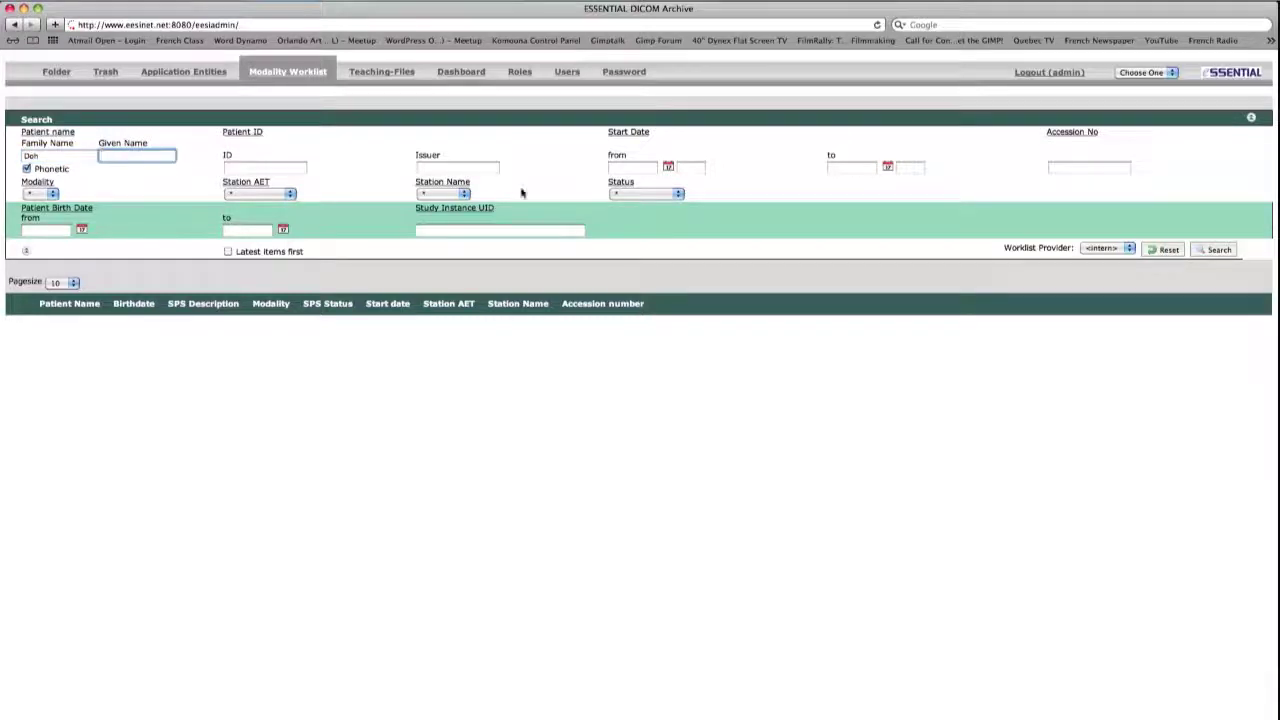
{"action": "left_click", "coordinate": [1214, 250]}
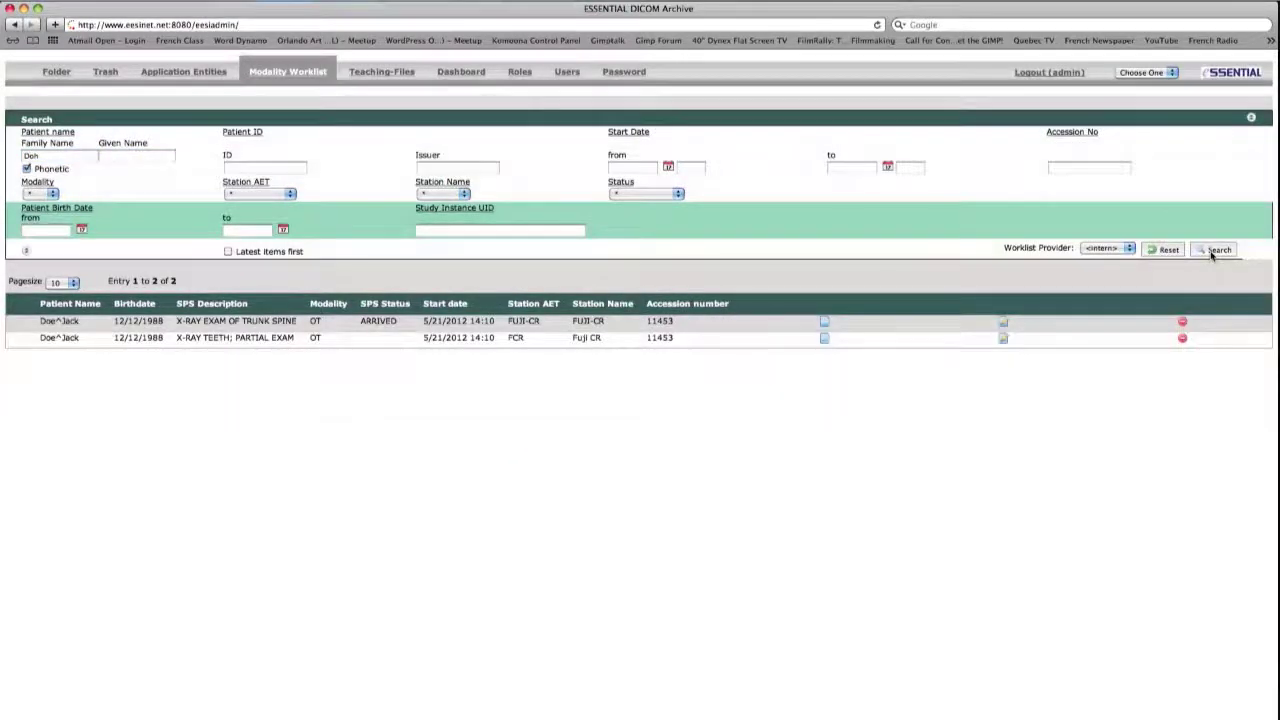
Reset the criteria and search again with Latest items first enabled
{"action": "left_click", "coordinate": [1168, 249]}
{"action": "left_click", "coordinate": [227, 251]}
{"action": "left_click", "coordinate": [1217, 249]}
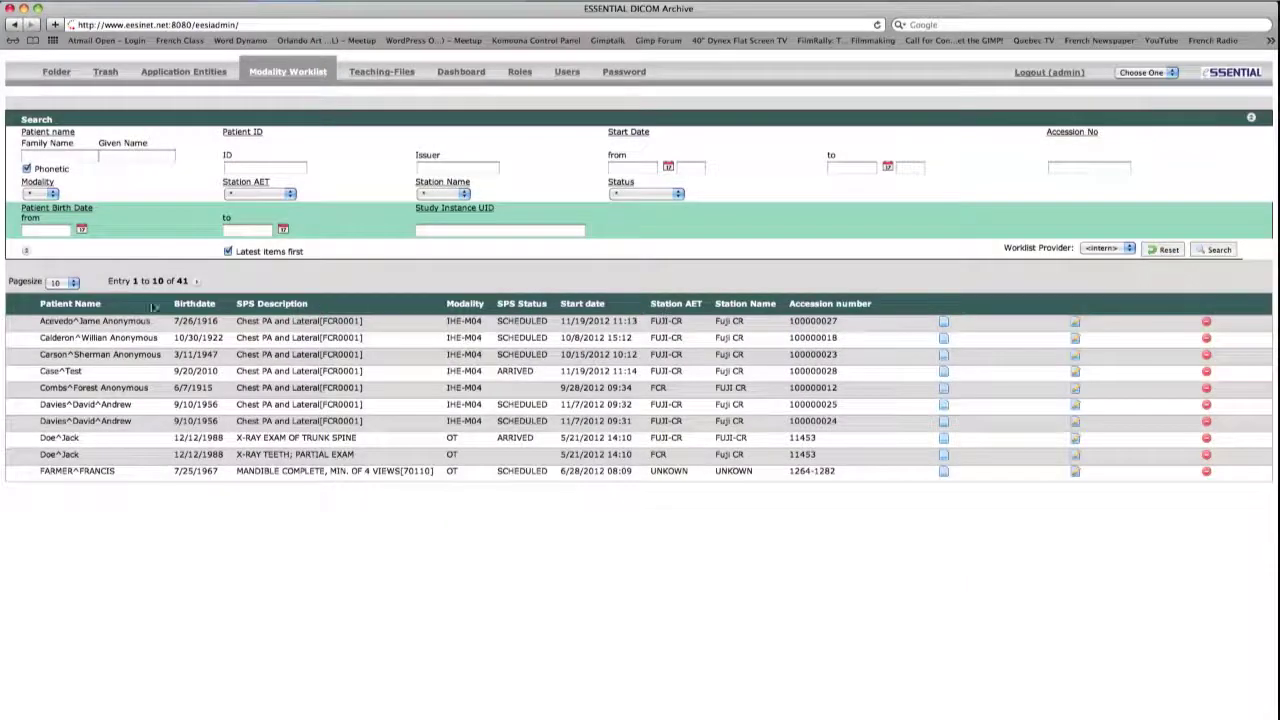
Set the page size to 50, relist all 41 entries, and collapse the search panel
{"action": "left_click", "coordinate": [62, 282]}
{"action": "left_click", "coordinate": [58, 304]}
{"action": "left_click", "coordinate": [1225, 249]}
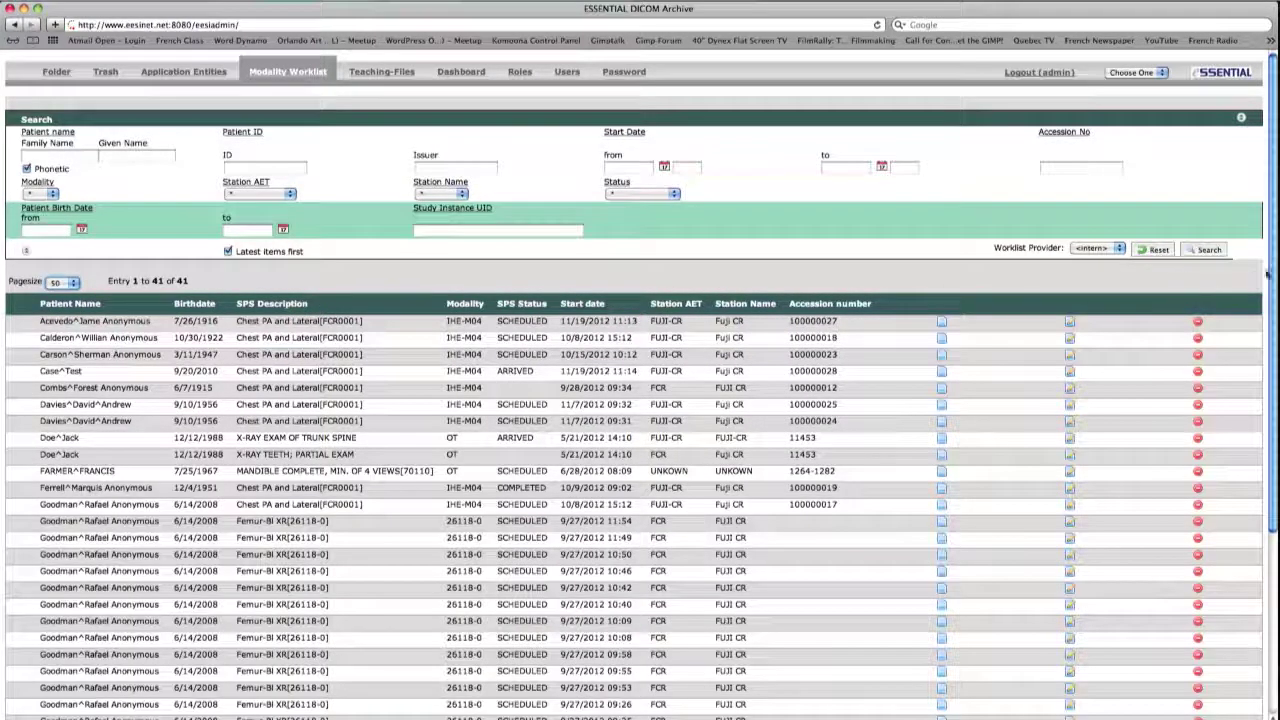
{"action": "scroll", "coordinate": [1162, 268], "scroll_direction": "down", "scroll_amount": 3}
{"action": "scroll", "coordinate": [685, 577], "scroll_direction": "down", "scroll_amount": 2}
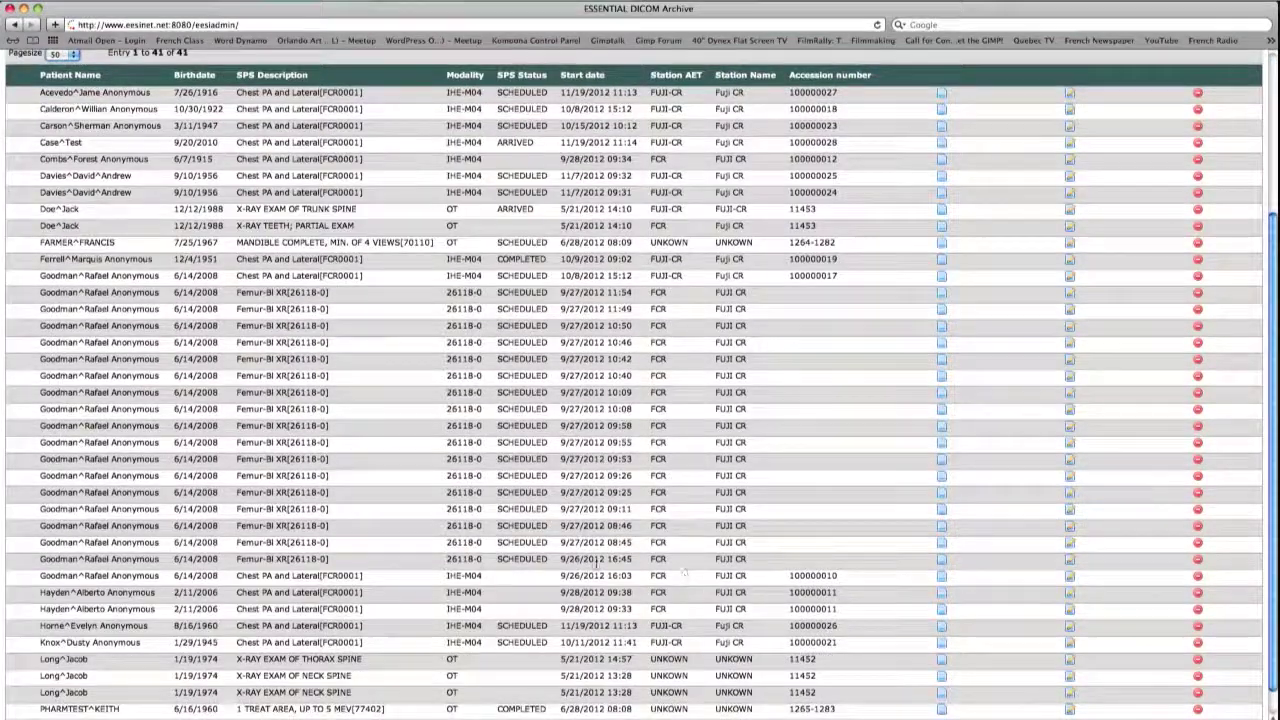
{"action": "left_click_drag", "start_coordinate": [632, 566], "coordinate": [600, 292]}
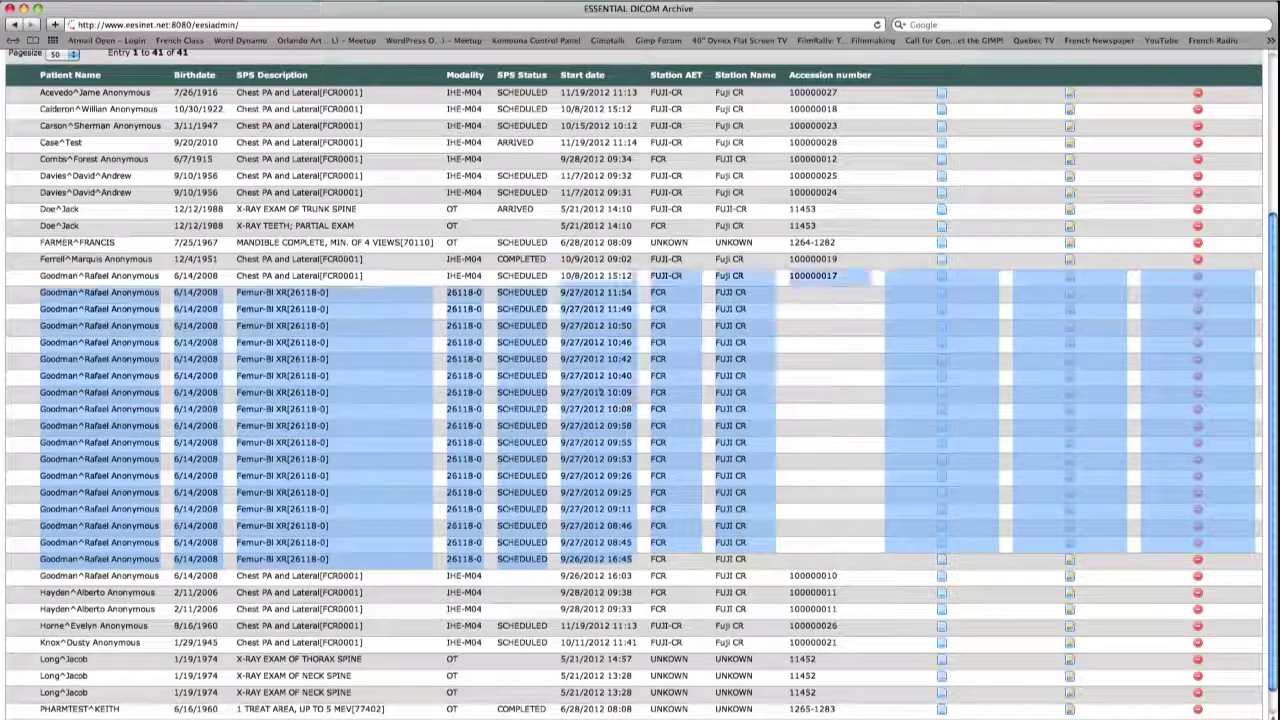
{"action": "left_click", "coordinate": [602, 390]}
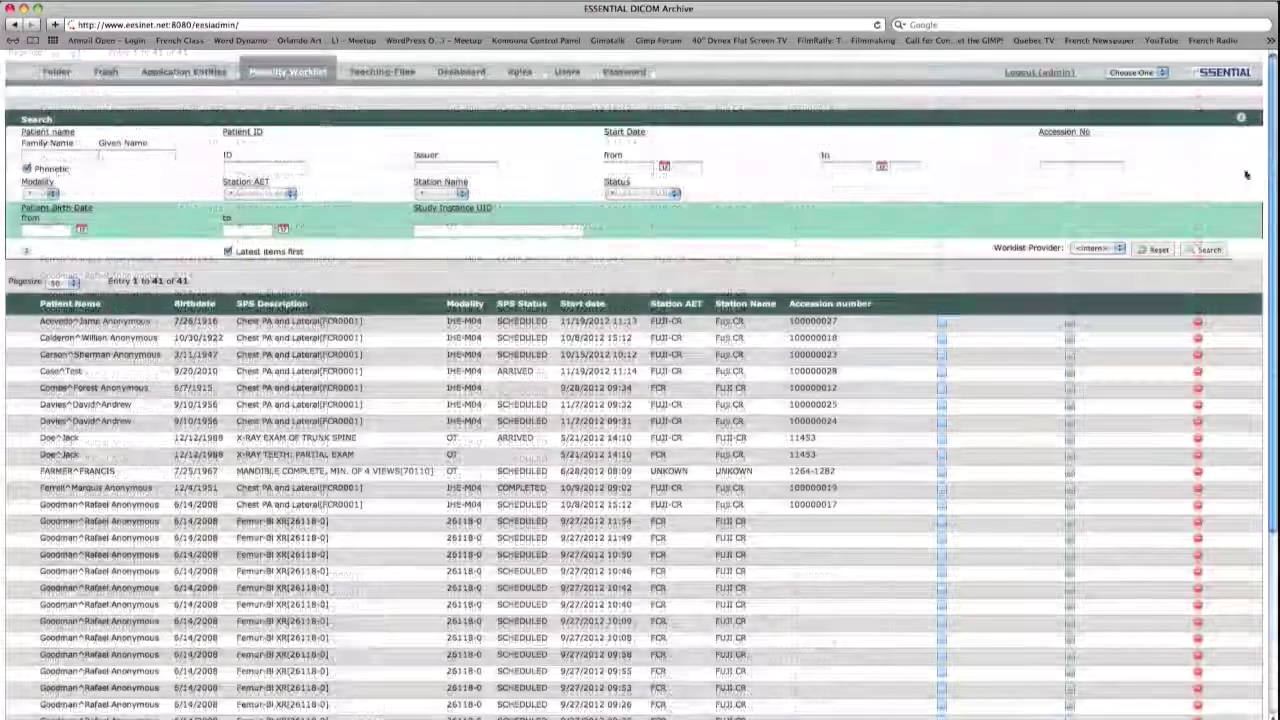
{"action": "left_click", "coordinate": [1241, 119]}
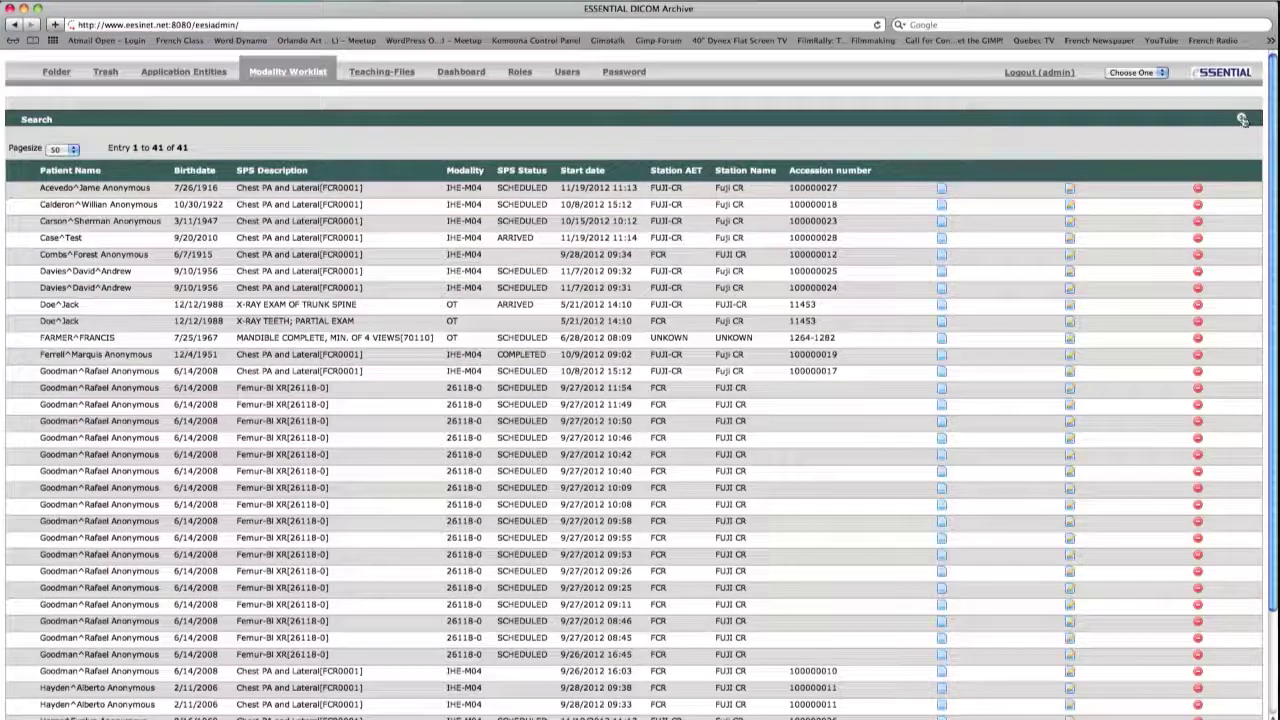